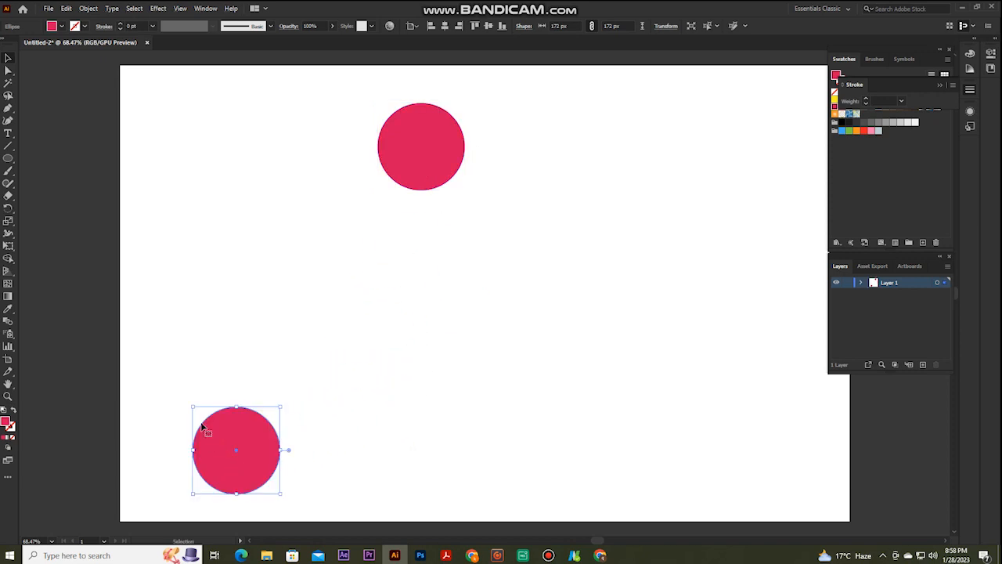
Scale the lower circle down to about 88 px around its centre and fill it with the orange radial gradient.
left_click_drag(194, 406, 213, 429)
left_click(60, 26)
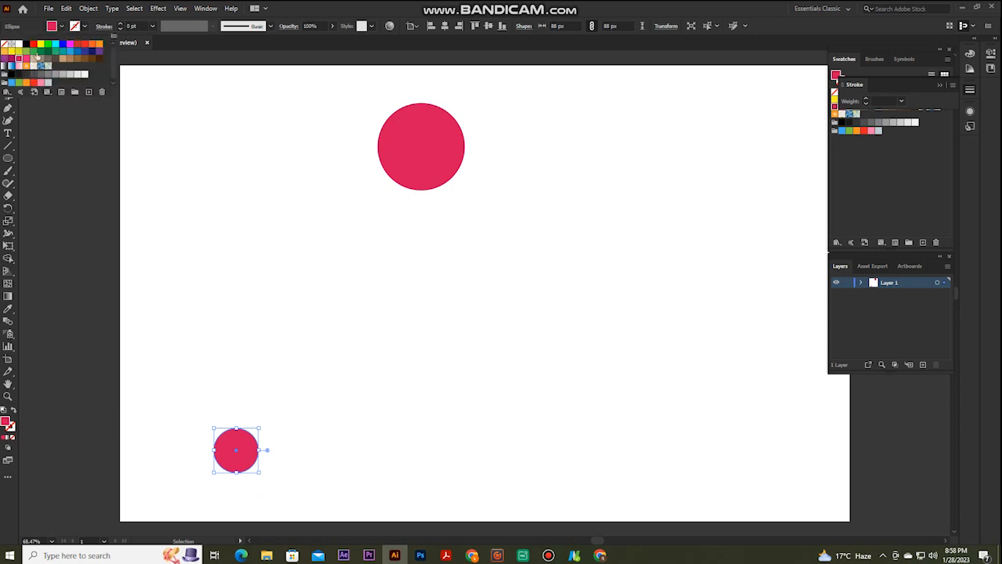
left_click(11, 59)
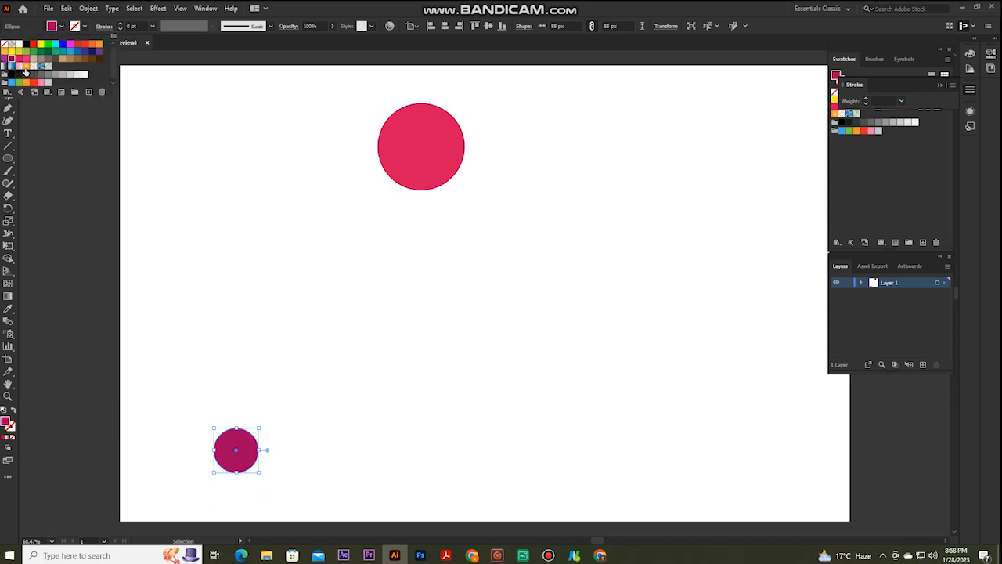
left_click(26, 68)
Fill the large upper circle with the blue gradient swatch.
left_click(446, 141)
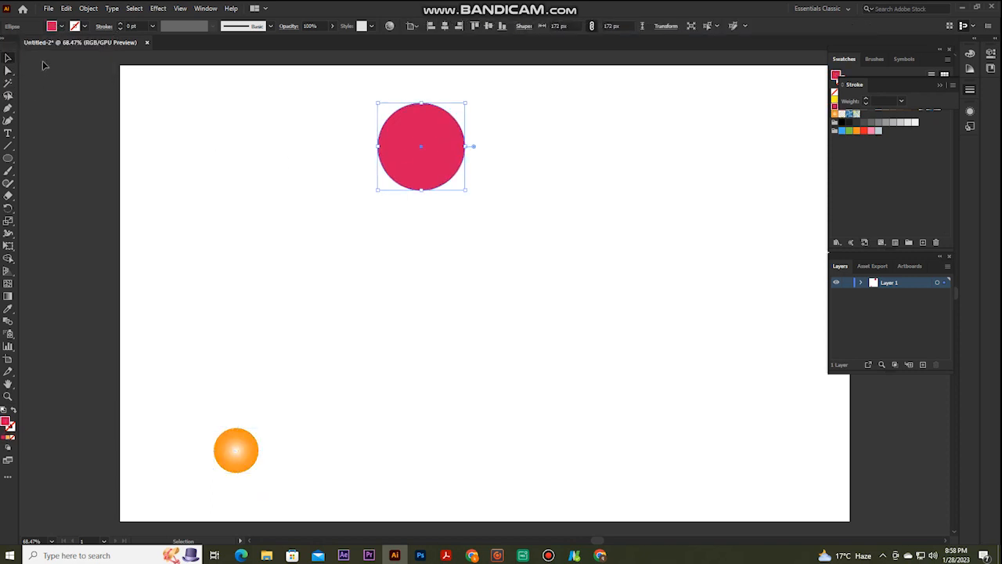
left_click(61, 29)
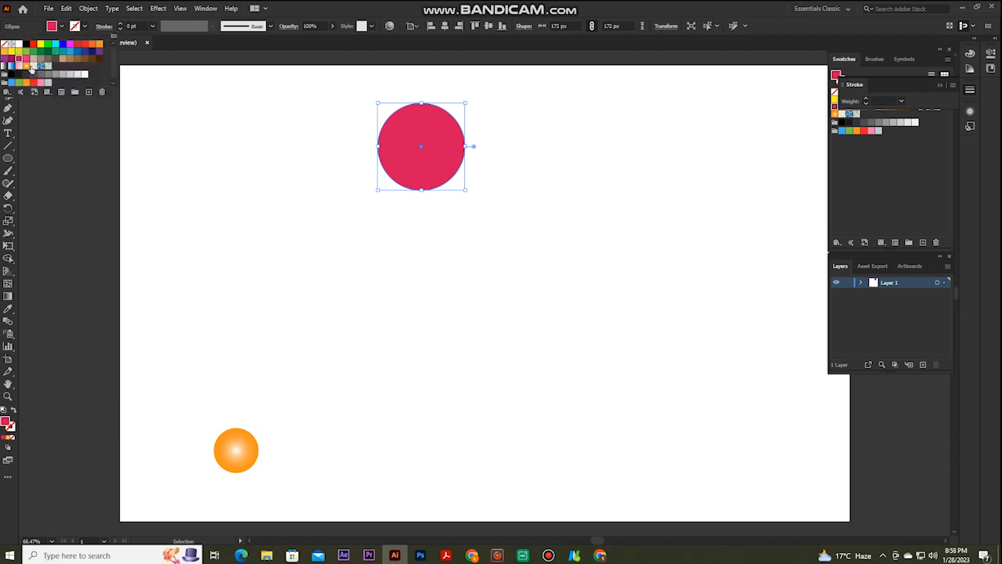
left_click(41, 66)
left_click(202, 157)
left_click(353, 92)
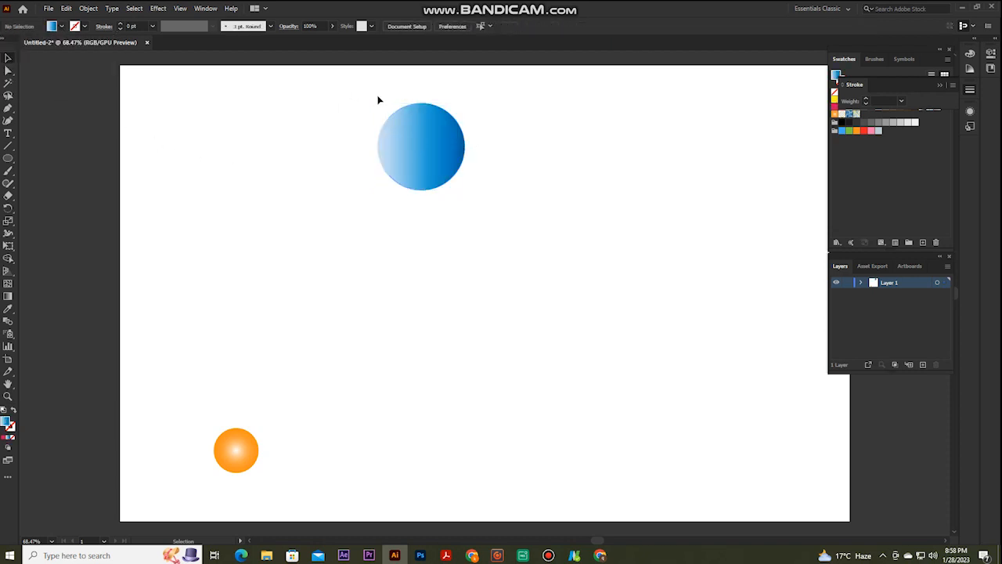
Make a blend between the blue and orange circles.
left_click(420, 156)
left_click(239, 445, "shift")
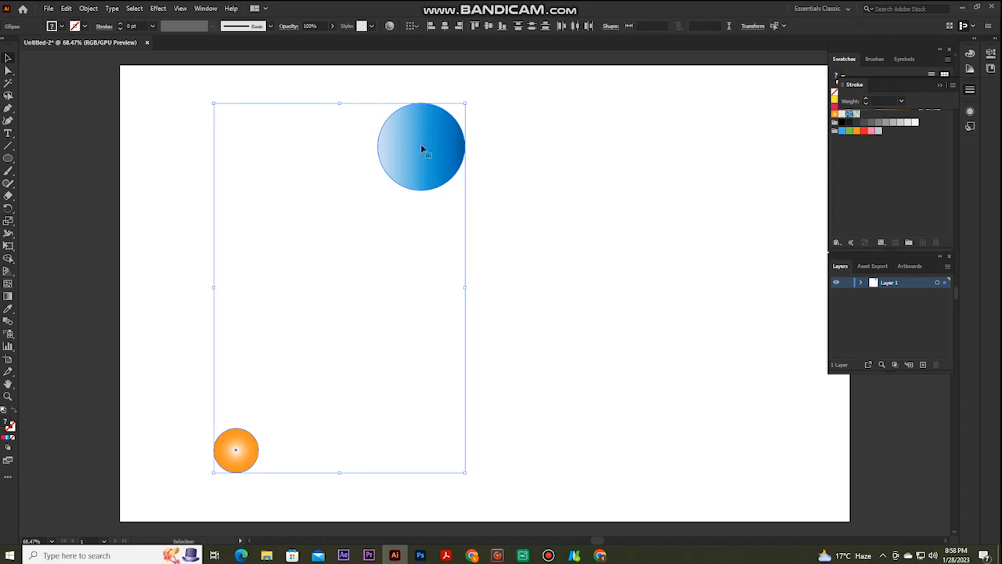
left_click(88, 8)
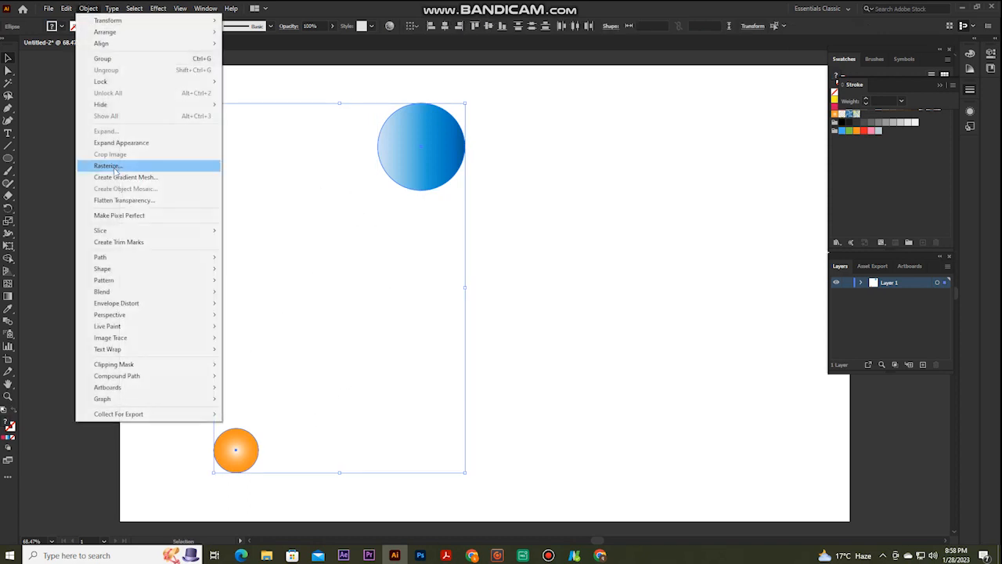
mouse_move(123, 294)
left_click(268, 292)
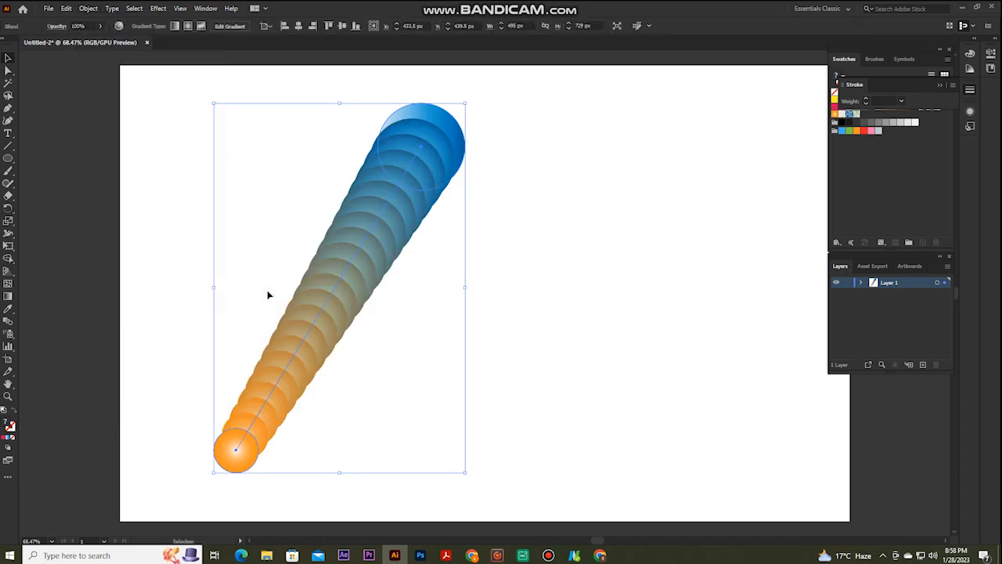
Scale the circle blend down to about 227 × 335 px and place it near the artboard's upper-left corner.
left_click(172, 252)
left_click_drag(309, 320, 286, 282)
left_click(191, 245)
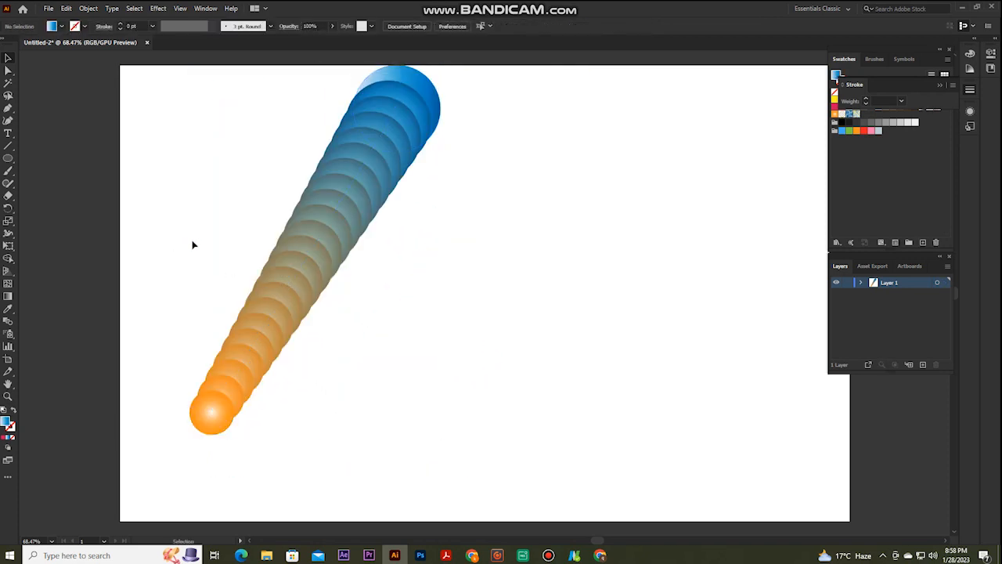
left_click_drag(320, 233, 383, 315)
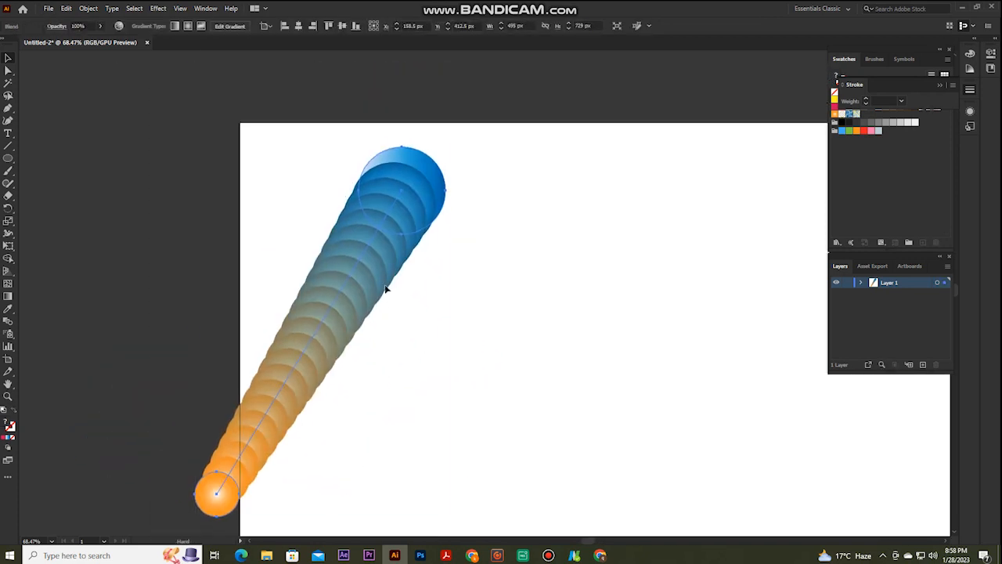
left_click_drag(446, 148, 379, 246)
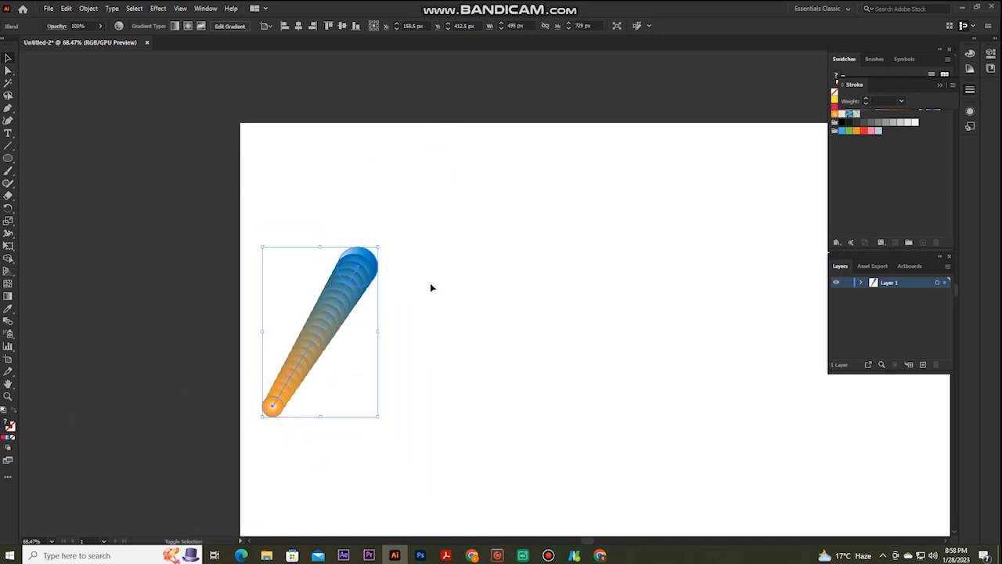
left_click_drag(430, 286, 331, 248)
left_click_drag(259, 220, 257, 138)
left_click_drag(381, 239, 347, 201)
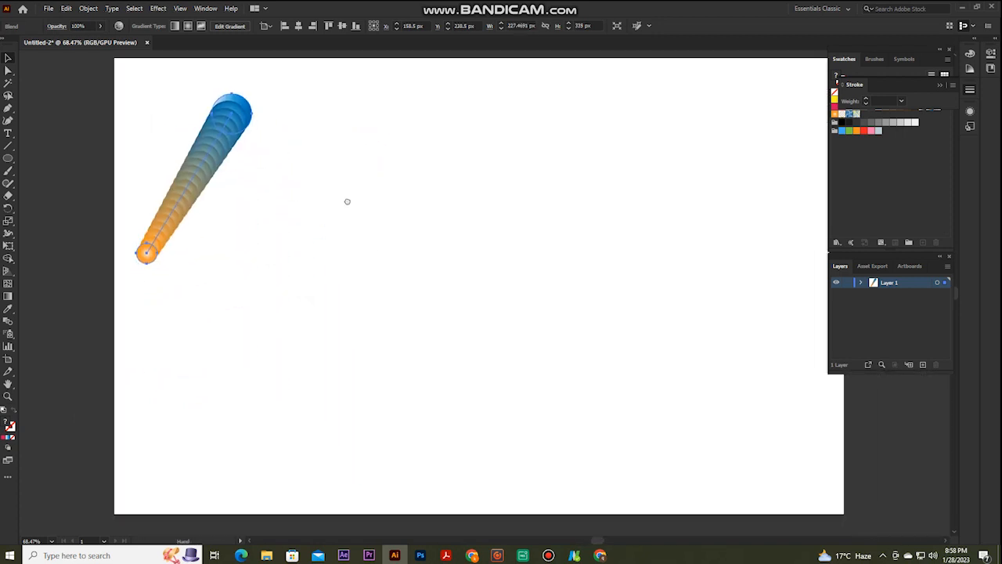
left_click(388, 230)
Draw a tall narrow ellipse about 71 × 192 px near the artboard's upper middle.
left_click(8, 158)
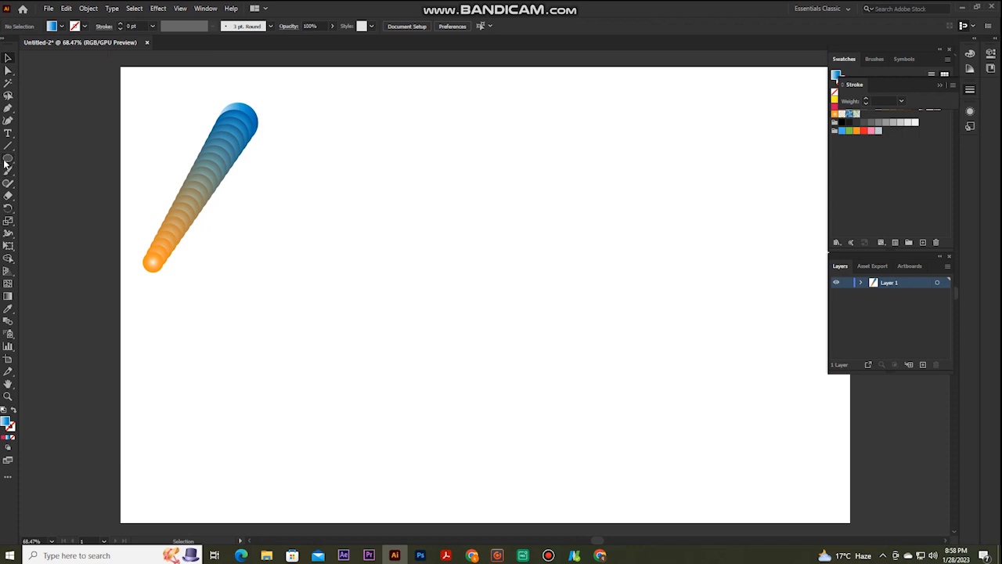
left_click(48, 183)
left_click_drag(469, 108, 505, 207)
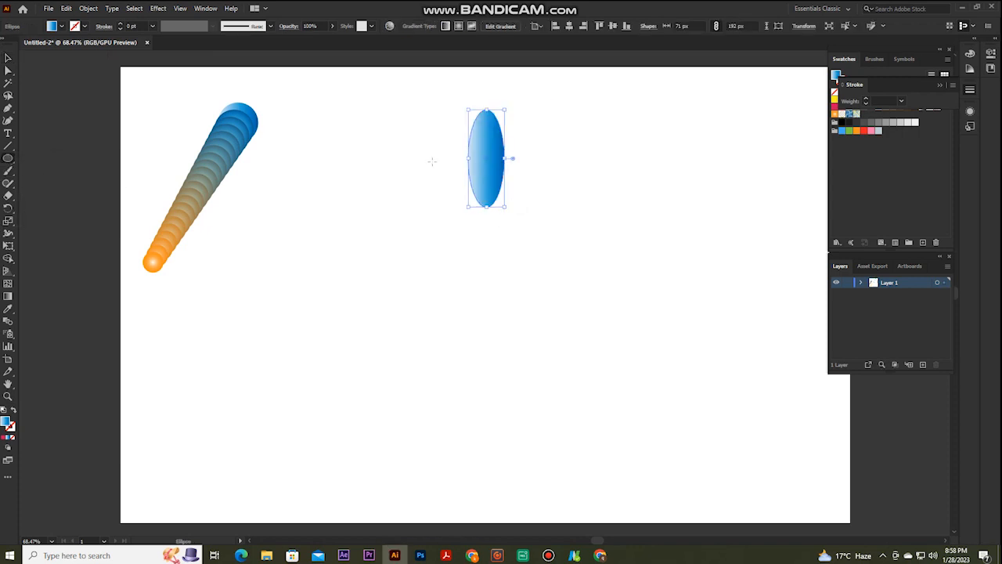
Remove the ellipse's fill and give it an orange radial gradient stroke of 0.5 pt.
left_click(7, 57)
left_click(57, 29)
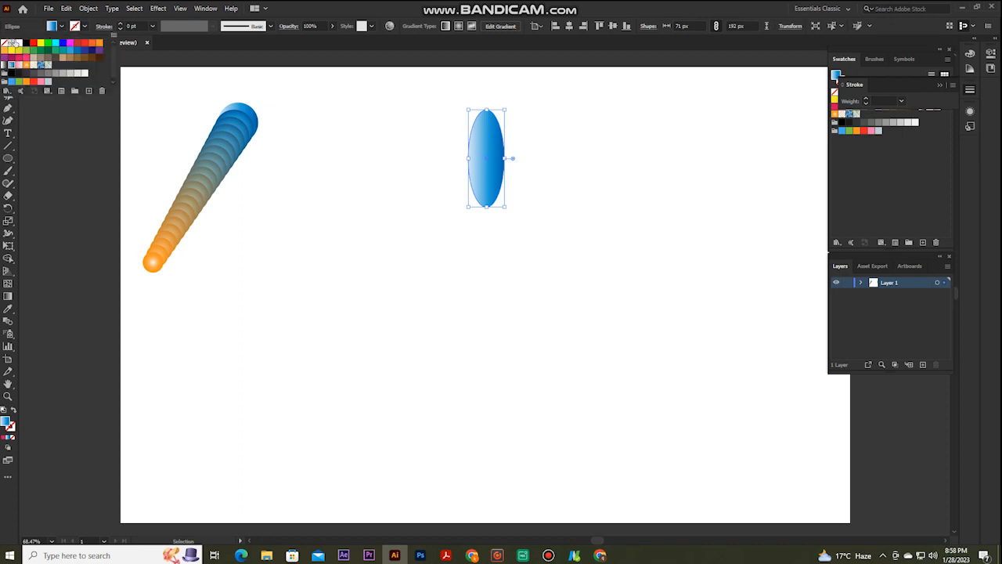
left_click(7, 43)
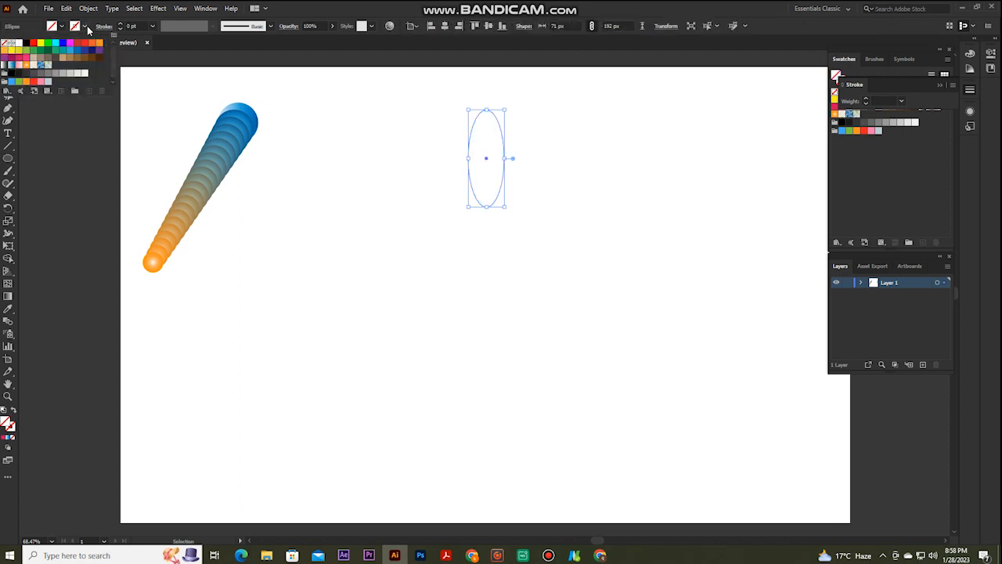
left_click(85, 27)
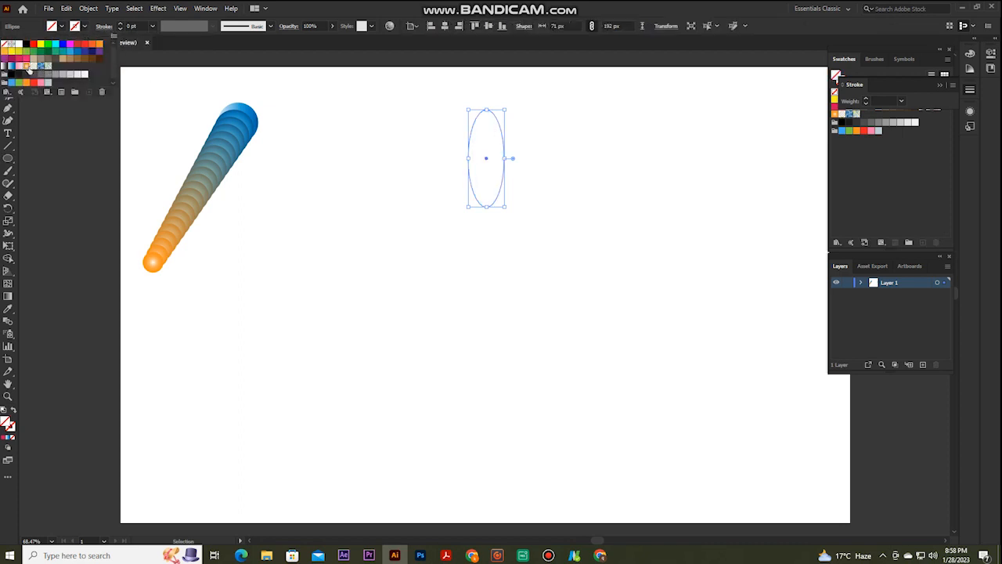
left_click(28, 66)
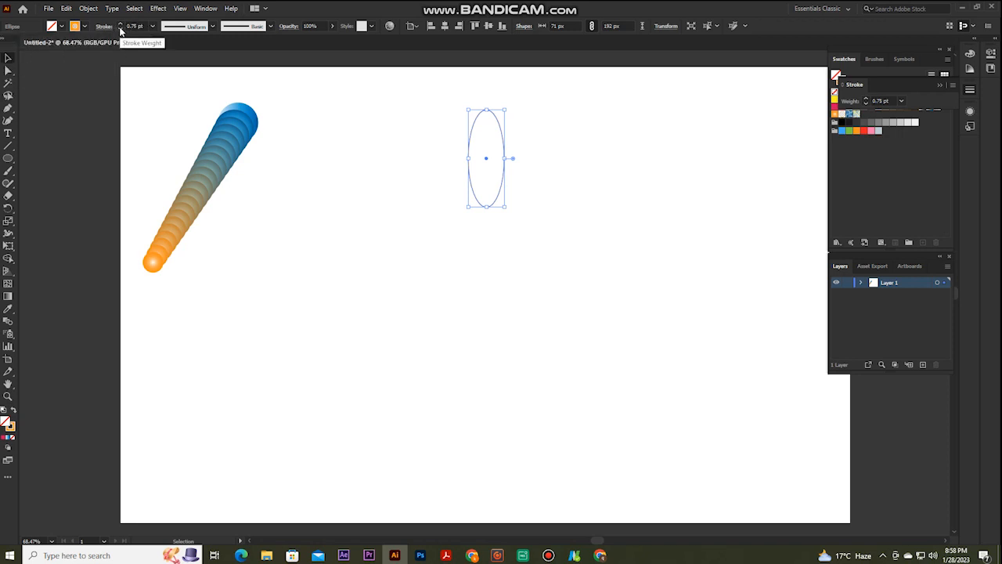
left_click(120, 29)
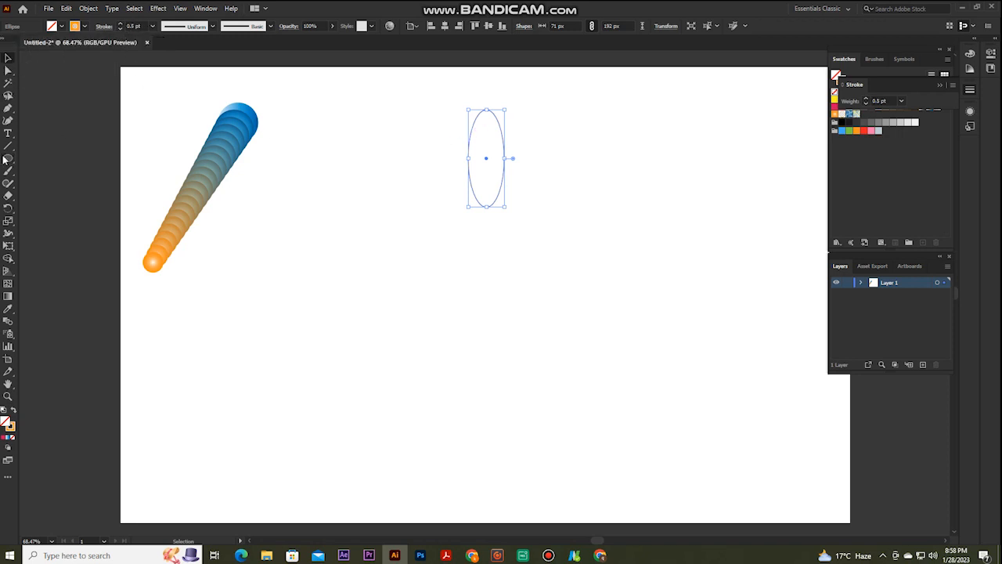
Create a copy of the ellipse rotated by -45° around a point below it.
left_click(8, 208)
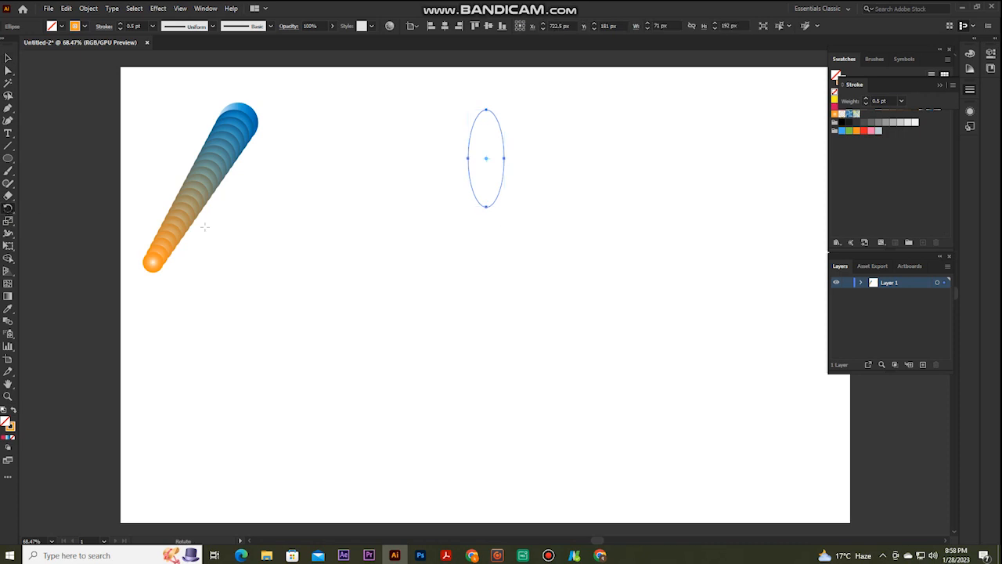
left_click(486, 275, "alt")
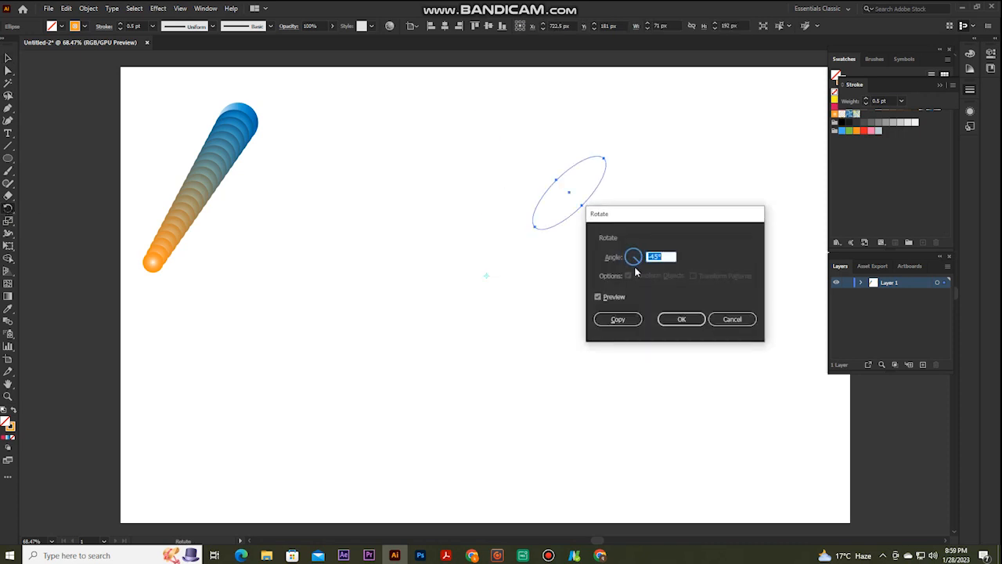
left_click(616, 318)
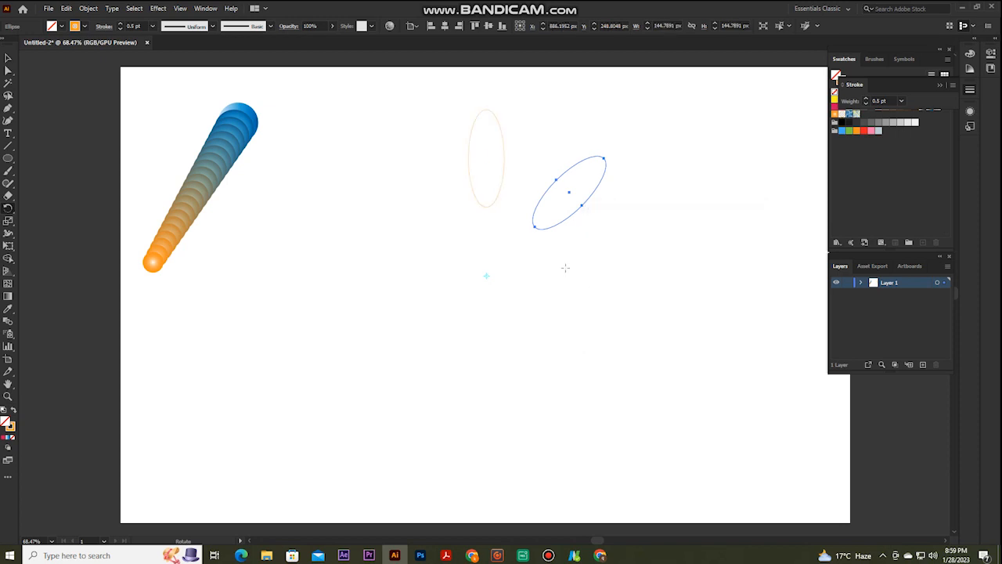
Repeat the rotated copy seven times to complete the ring, with the last copy over the first ellipse.
key("ctrl+d")
key("ctrl+d")
key("ctrl+d")
key("ctrl+d")
key("ctrl+d")
key("ctrl+d")
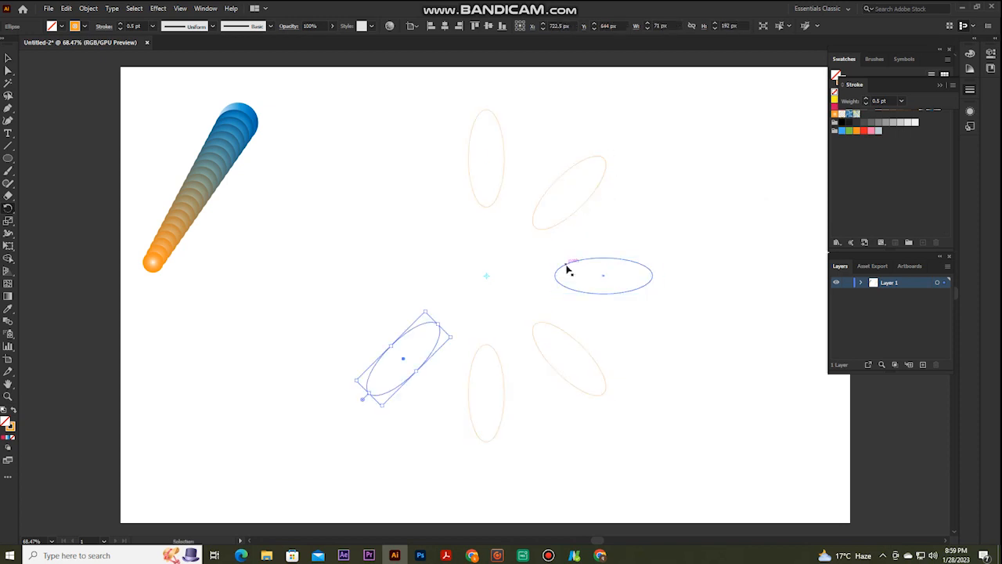
key("r")
key("ctrl+d")
key("v")
Group all the ellipses in the ring.
left_click_drag(311, 100, 666, 442)
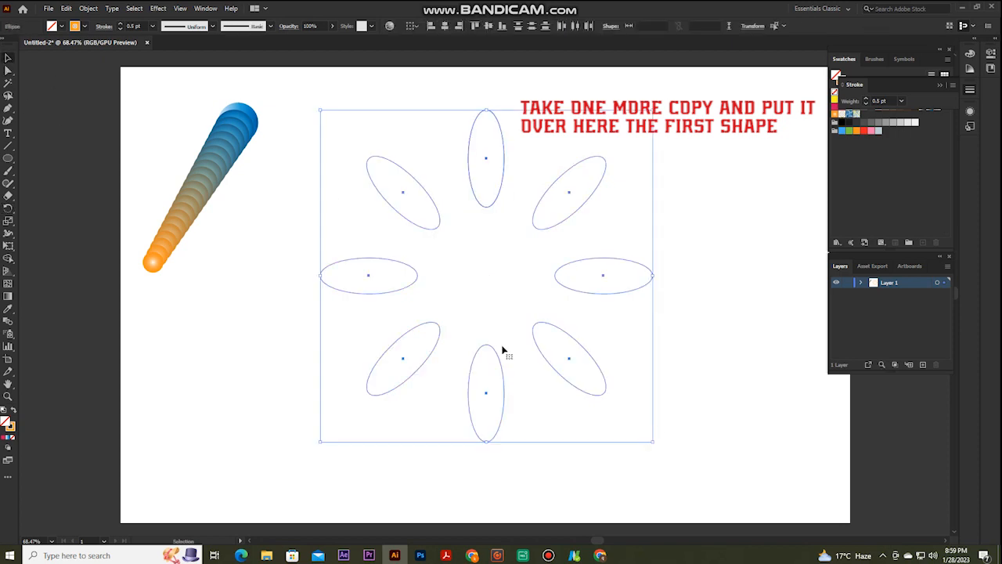
left_click(88, 9)
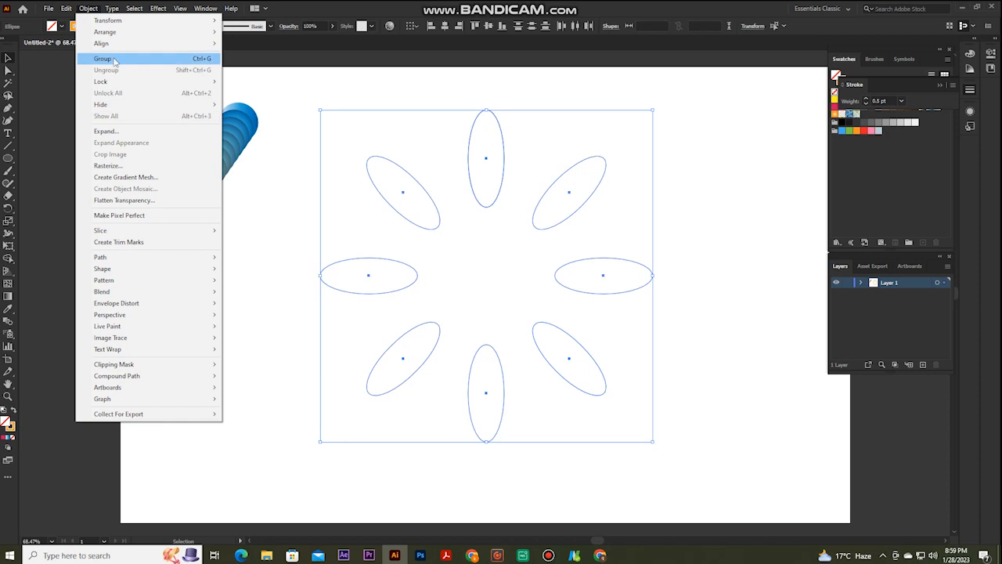
left_click(113, 59)
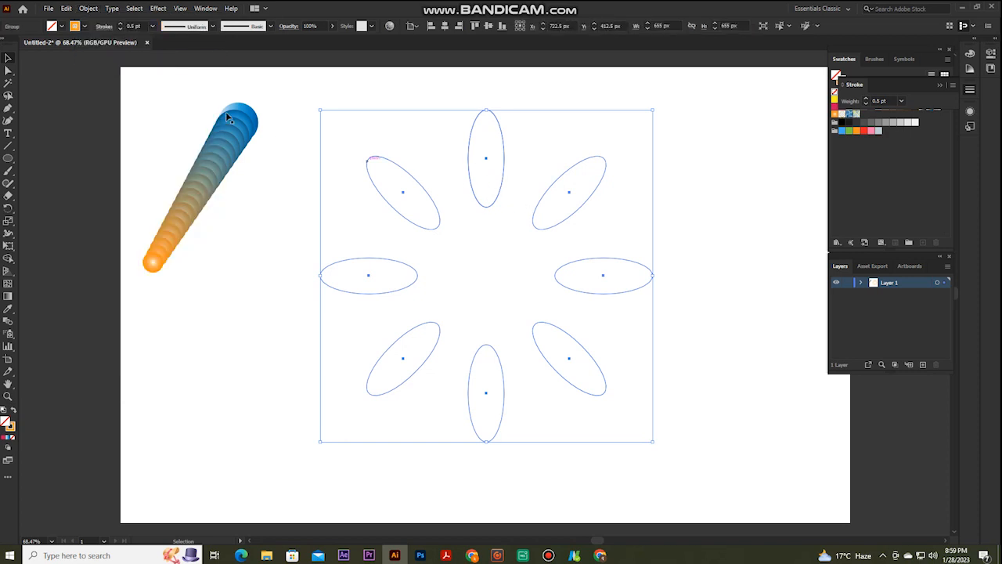
Set the blend options to Specified Steps with a value of 1.
left_click(89, 9)
mouse_move(110, 291)
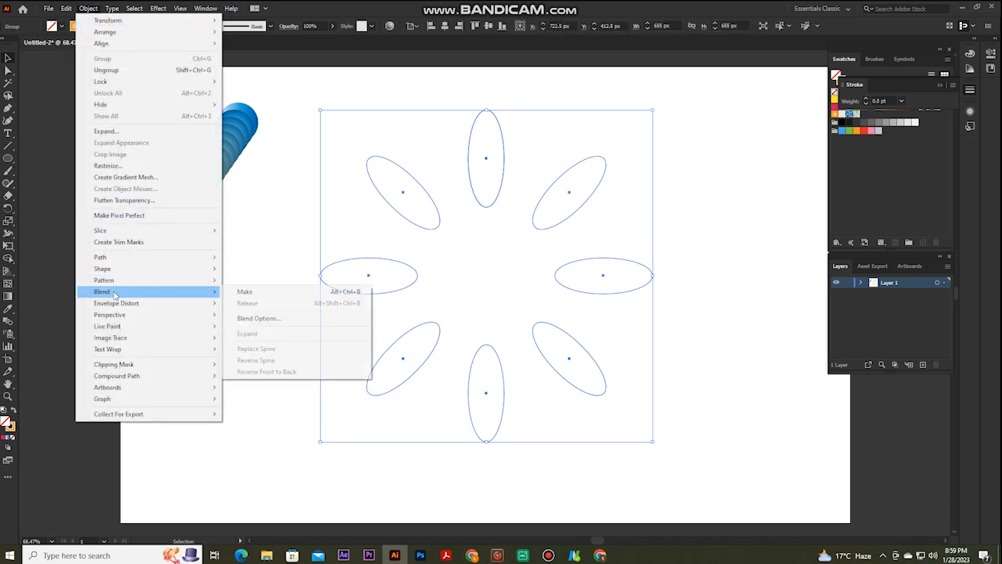
left_click(267, 319)
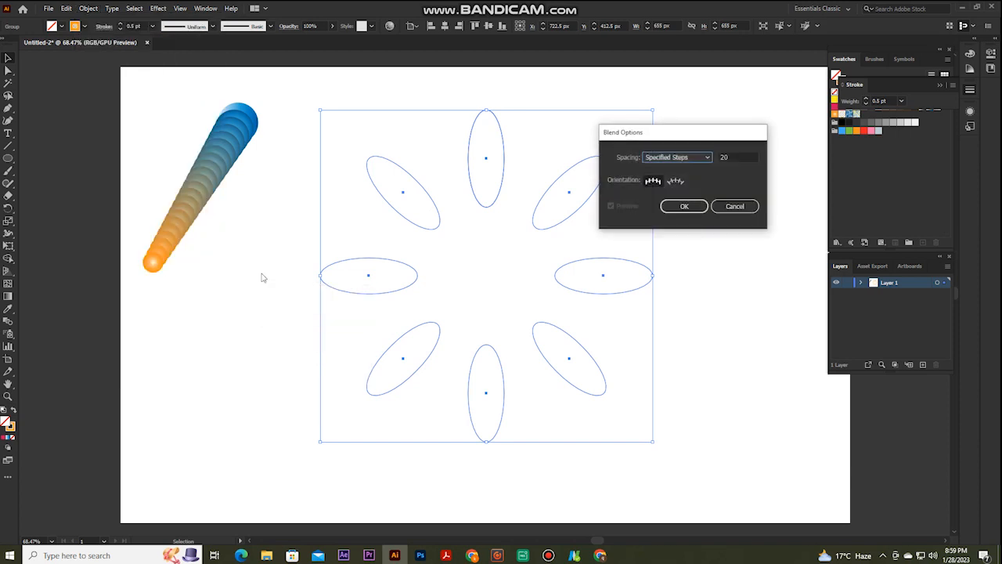
left_click(726, 157)
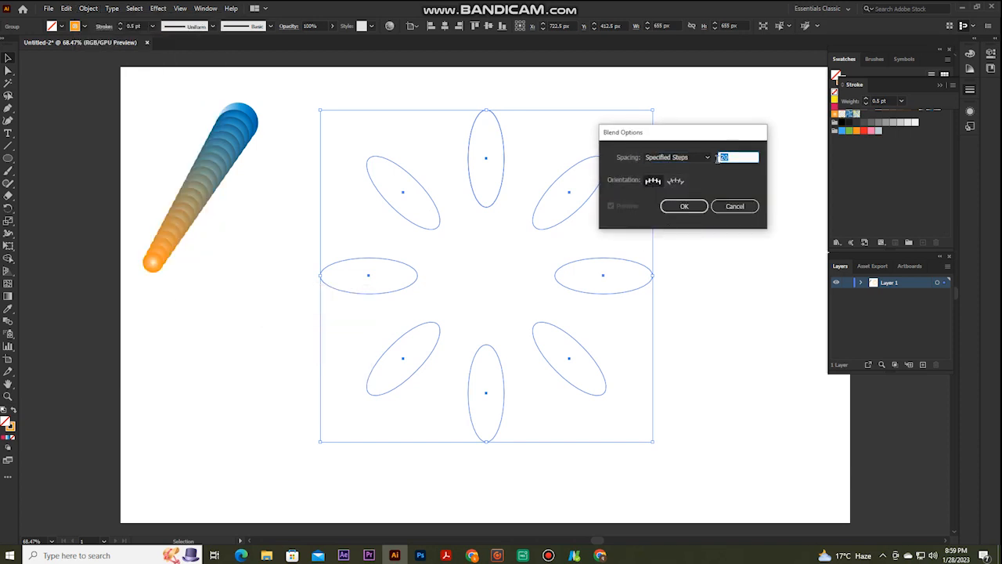
left_click(699, 205)
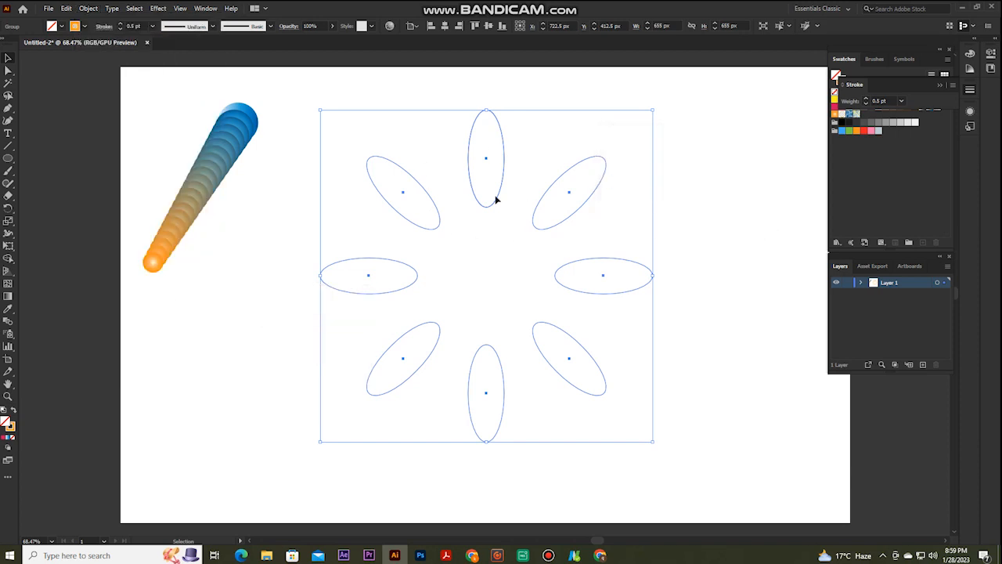
Make a blend from the grouped ring of ellipses.
left_click(89, 9)
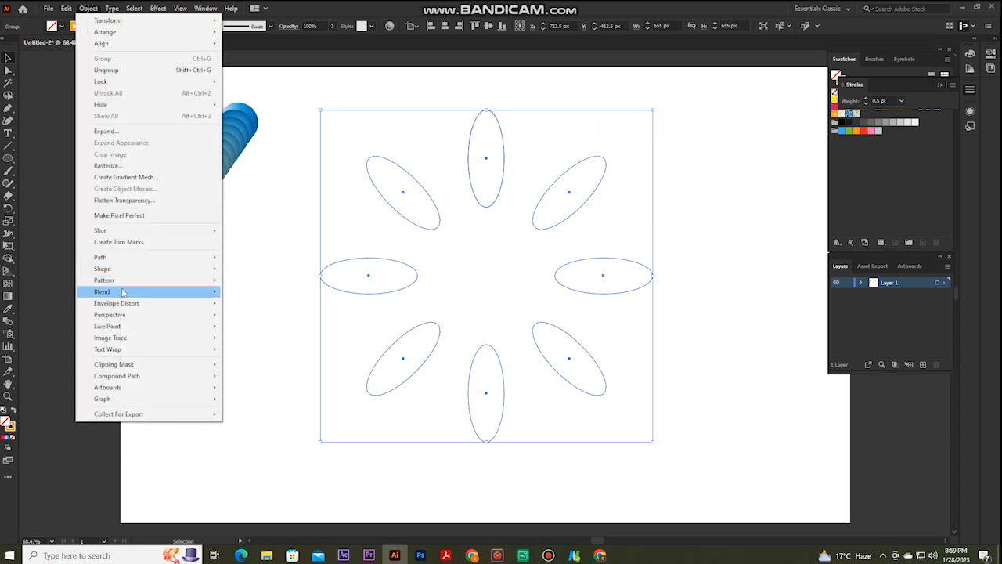
mouse_move(123, 289)
left_click(239, 292)
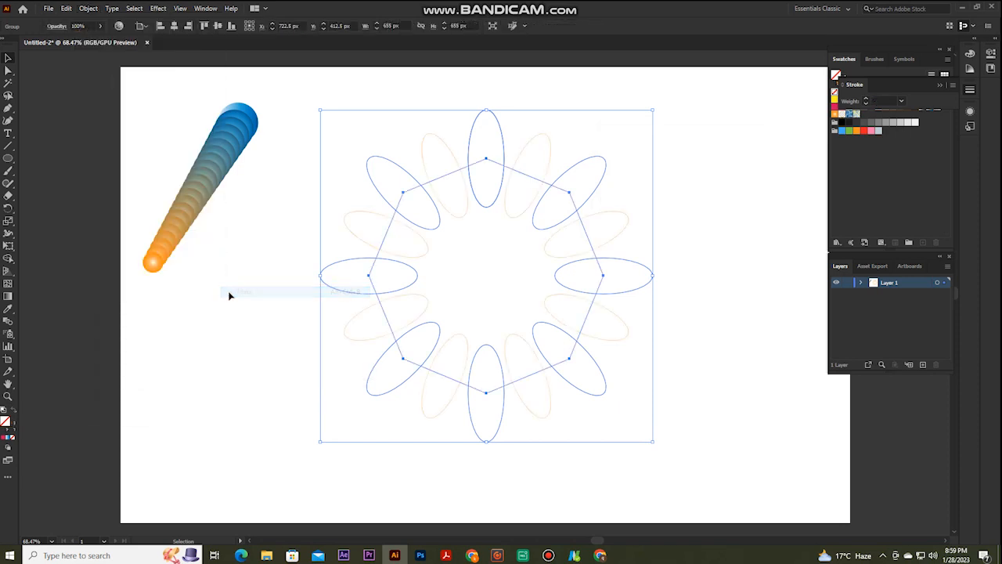
Set the ellipse ring's blend spacing to 27 specified steps.
left_click(88, 8)
mouse_move(149, 291)
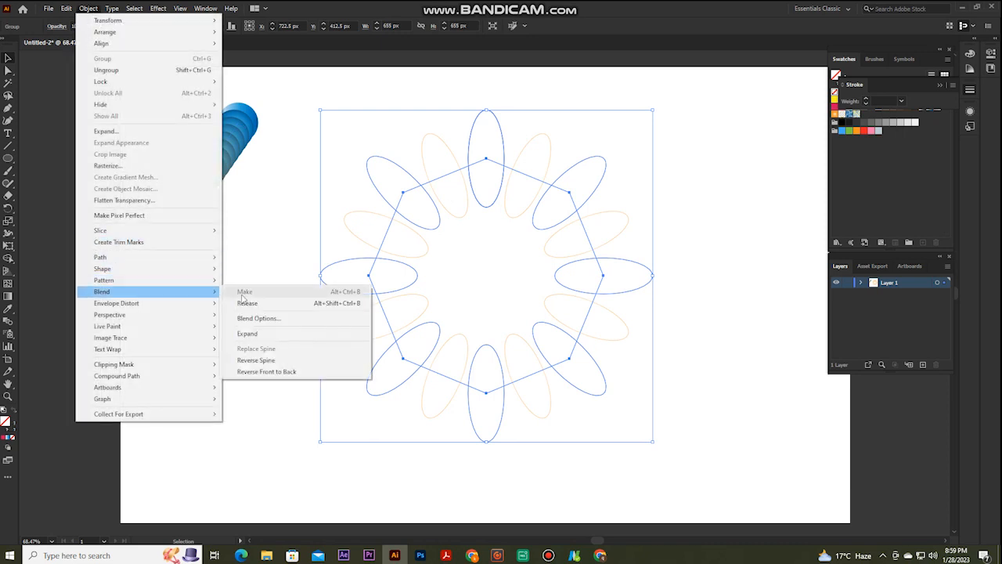
left_click(258, 318)
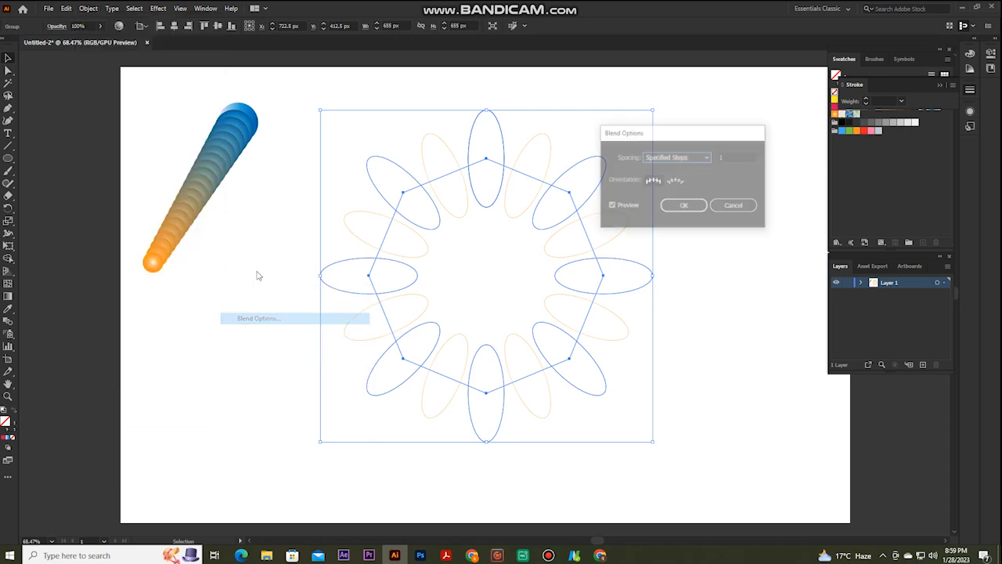
left_click(730, 156)
scroll(730, 157, "up", 9)
scroll(730, 157, "up", 12)
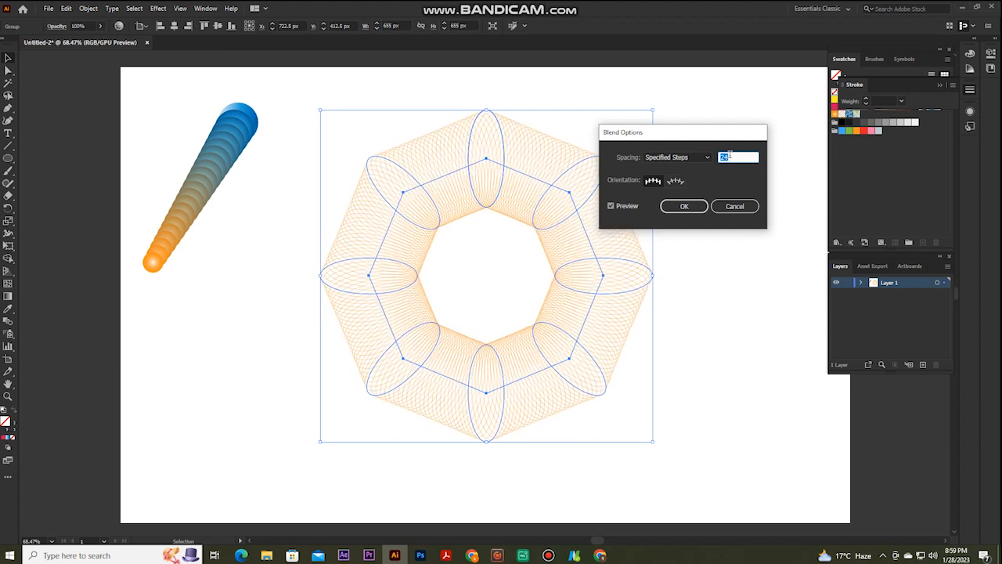
scroll(730, 156, "up", 3)
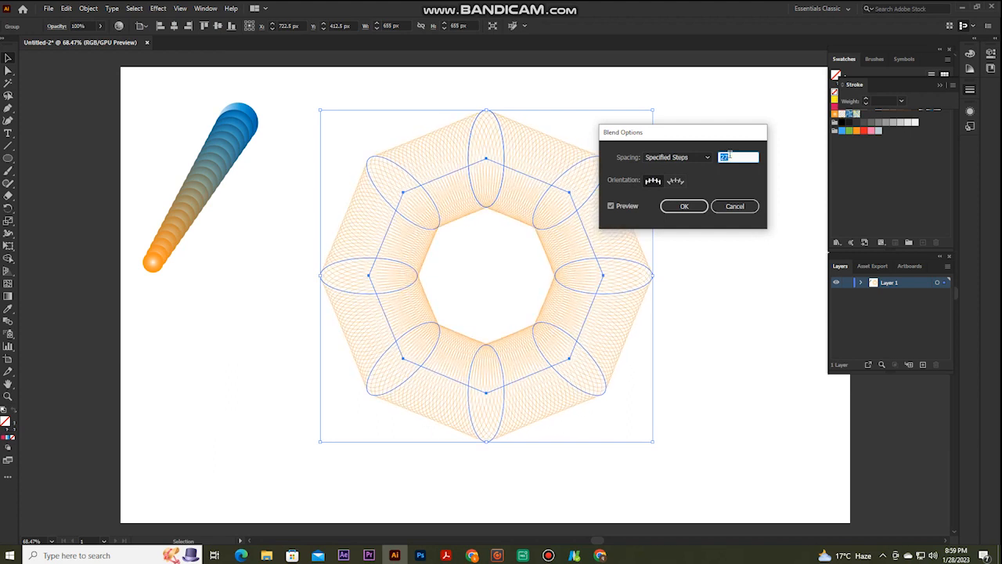
left_click(685, 206)
Scale the orange ring down about its centre to about 463 px and move it to the artboard's upper right.
left_click(210, 256)
left_click(371, 237)
left_click(276, 240)
left_click(346, 223)
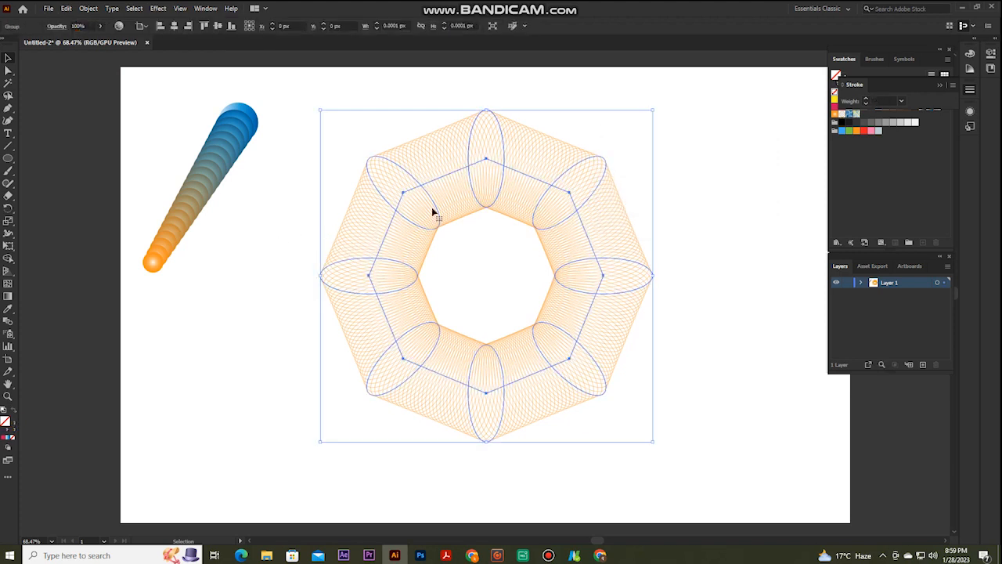
left_click_drag(653, 114, 603, 158)
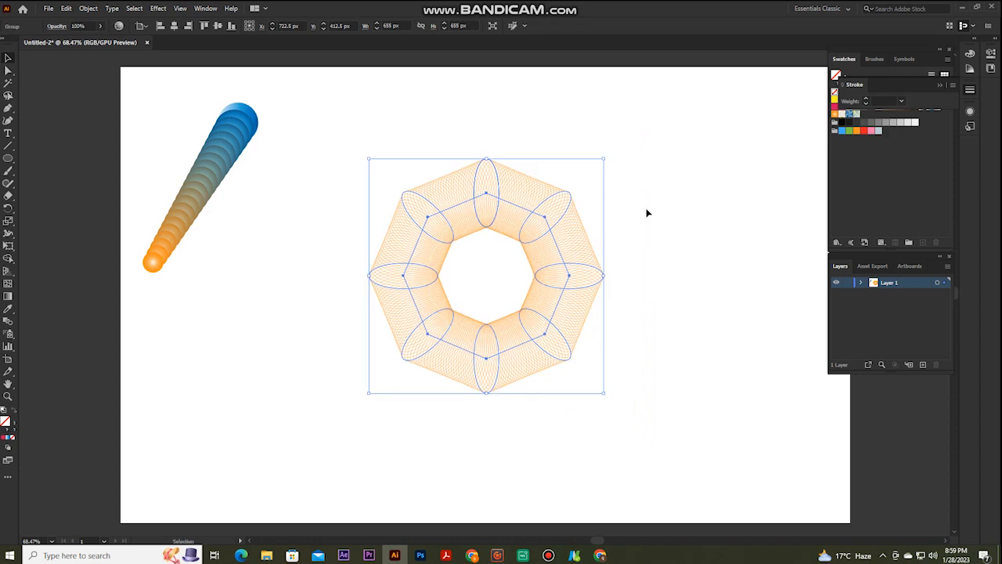
left_click(647, 213)
left_click_drag(533, 231, 752, 144)
left_click(541, 194)
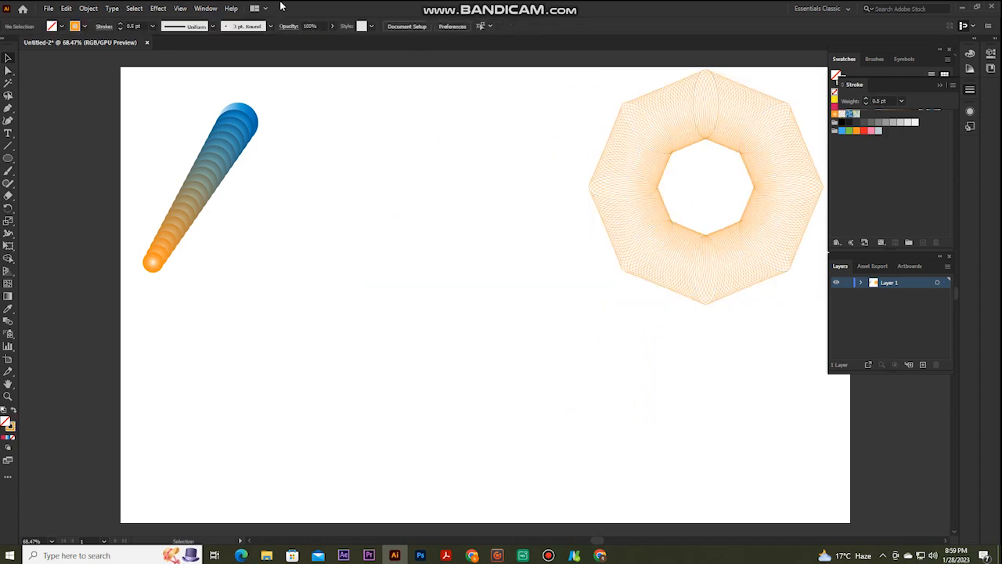
Draw a seven-pointed star about 139 px wide and place it in the artboard's upper middle, in the free space beside the orange ring.
left_click_drag(6, 158, 51, 210)
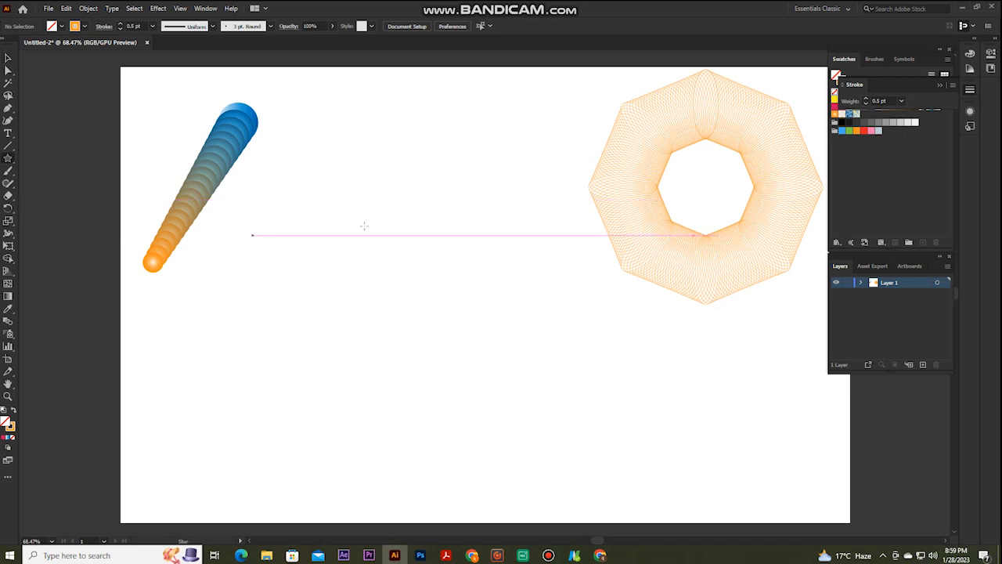
left_click_drag(379, 199, 397, 233)
key("Up")
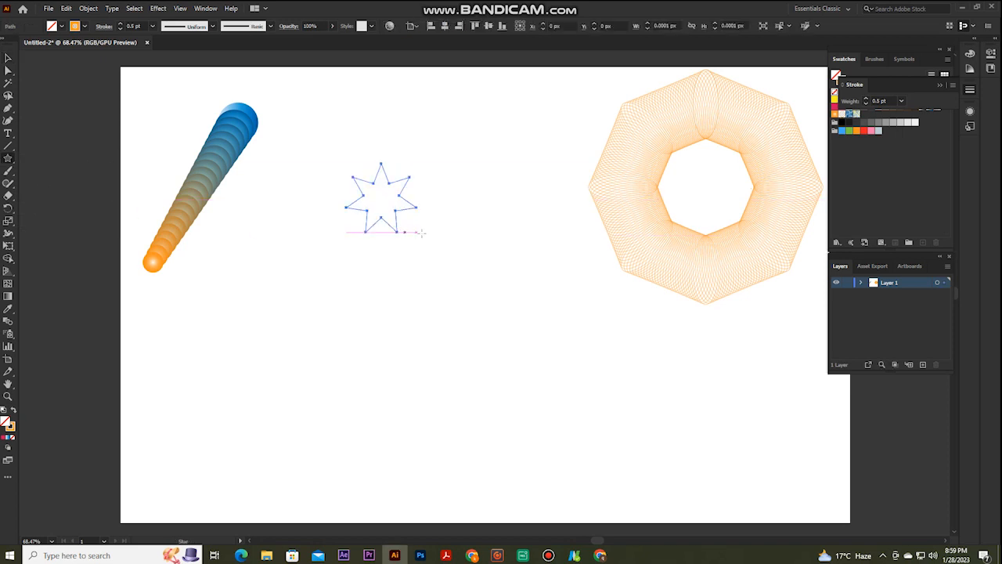
left_click(7, 58)
left_click_drag(390, 182, 444, 177)
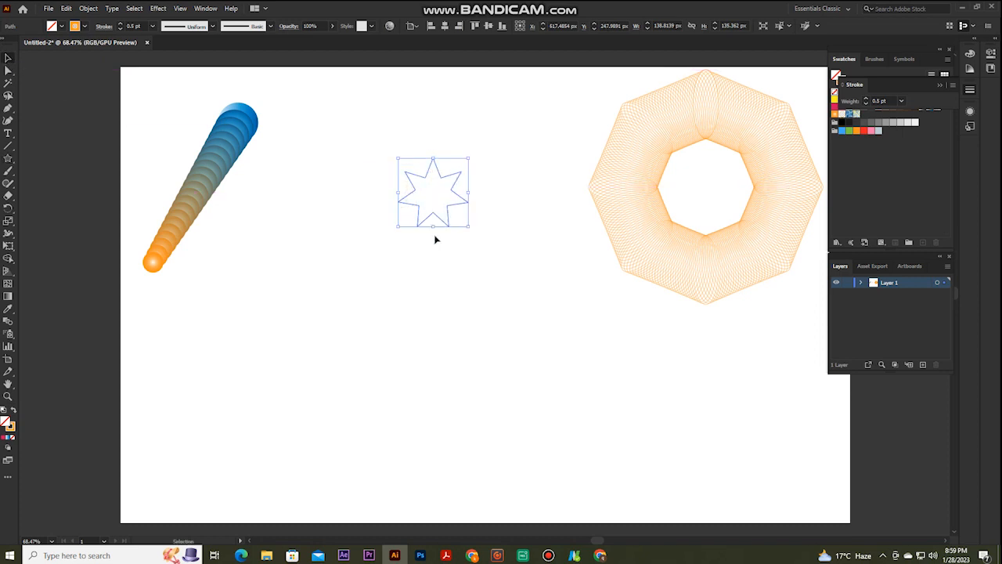
Apply the blue gradient swatch to the star's stroke.
left_click(83, 27)
left_click(12, 67)
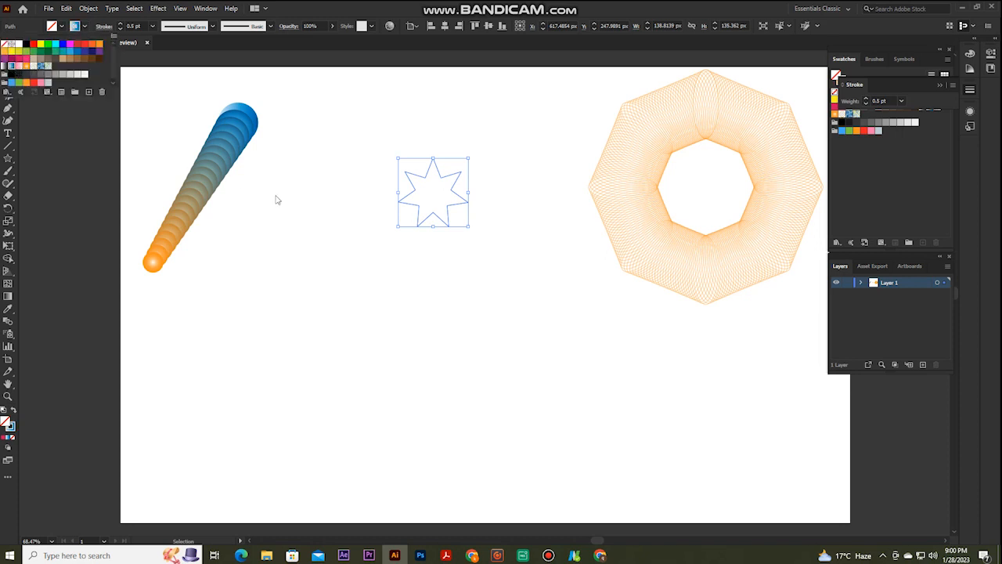
left_click(307, 229)
Make a copy of the star rotated by -45° around a point below it.
left_click(7, 208)
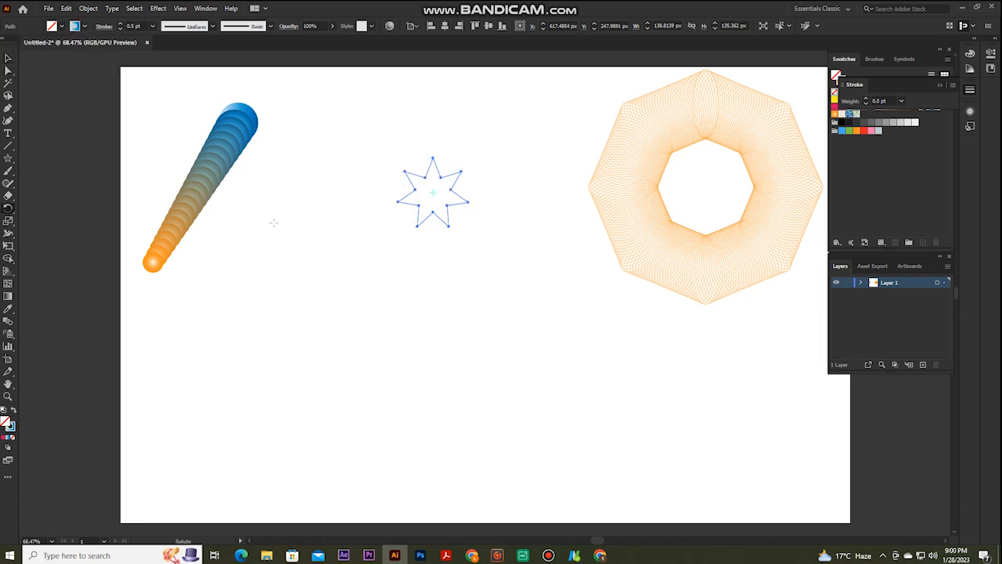
left_click(437, 277, "alt")
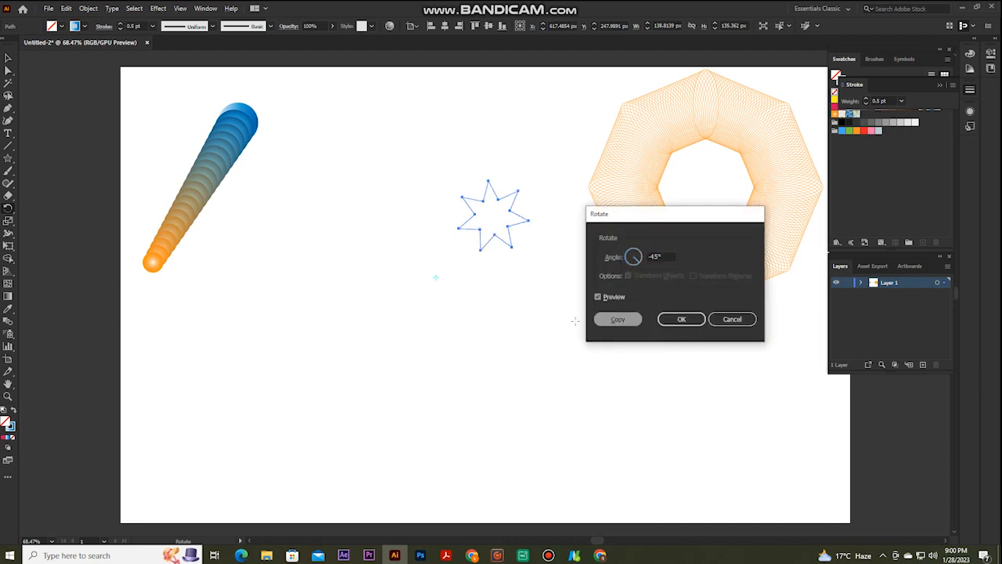
left_click(617, 320)
Repeat the rotated star copy seven times to complete the ring, with the last copy over the first star.
key("v")
key("ctrl+d")
key("ctrl+d")
key("ctrl+d")
key("ctrl+d")
key("ctrl+d")
key("ctrl+d")
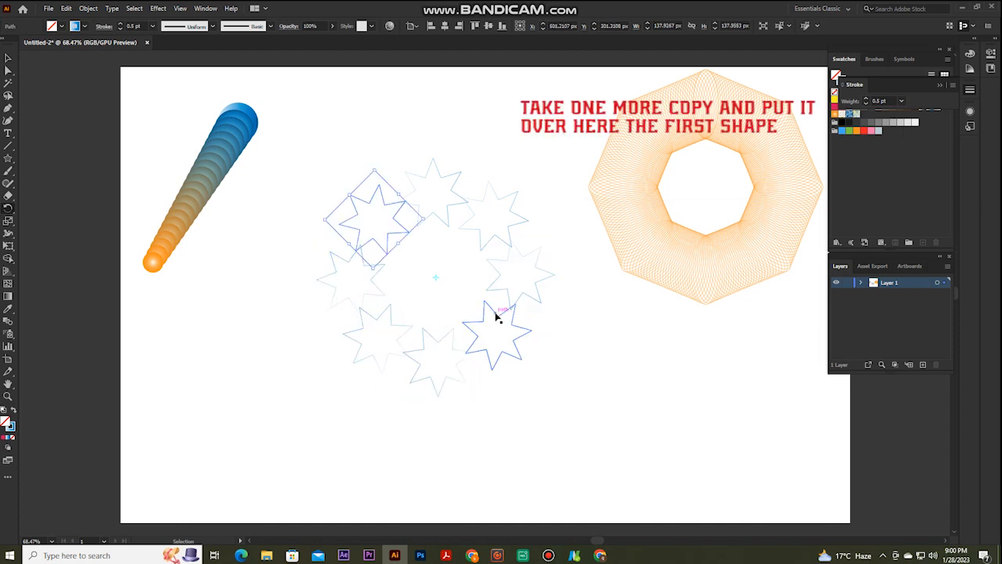
key("ctrl+d")
key("r")
left_click(6, 58)
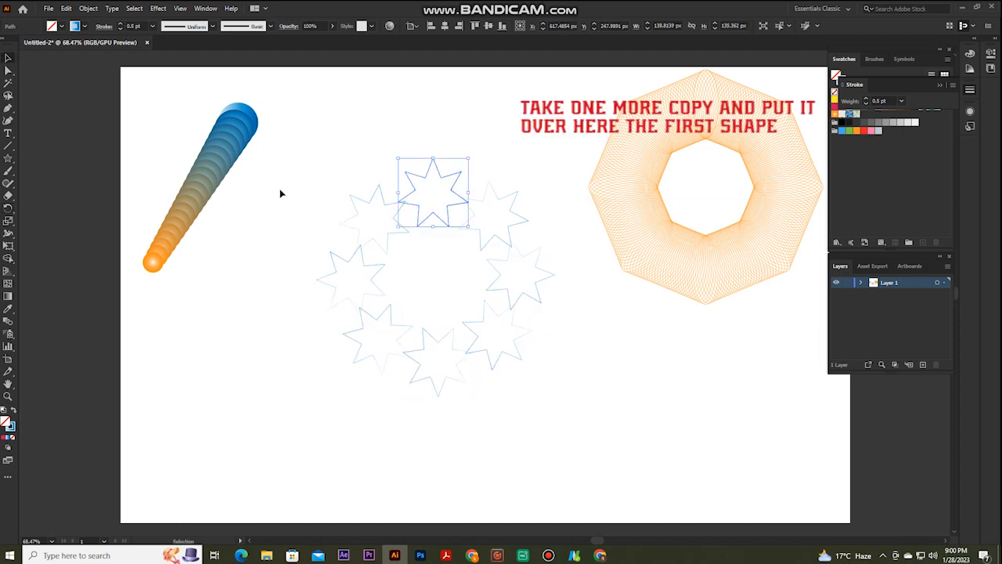
Select all the stars in the ring and group them.
left_click(387, 221)
left_click_drag(311, 150, 569, 399)
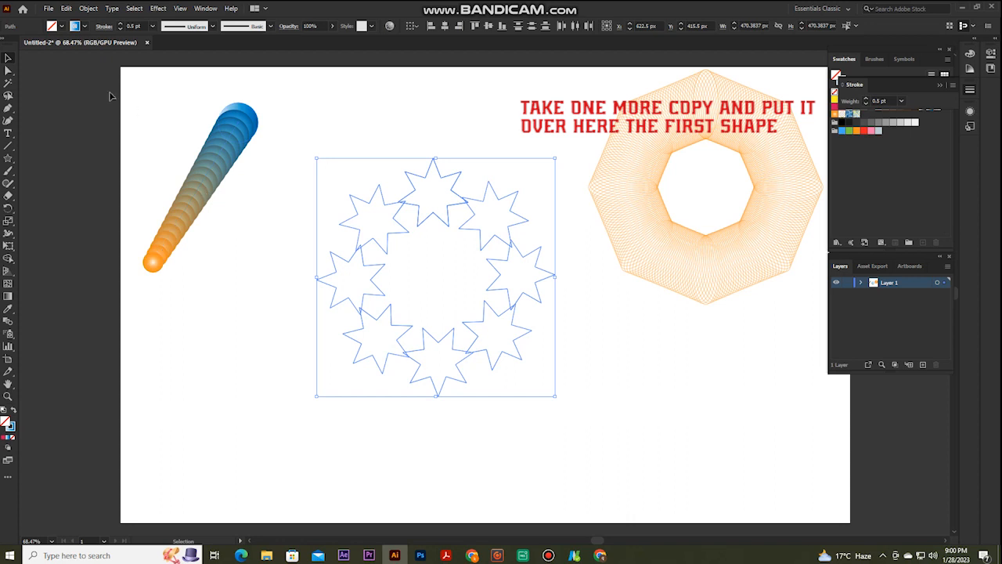
left_click(87, 9)
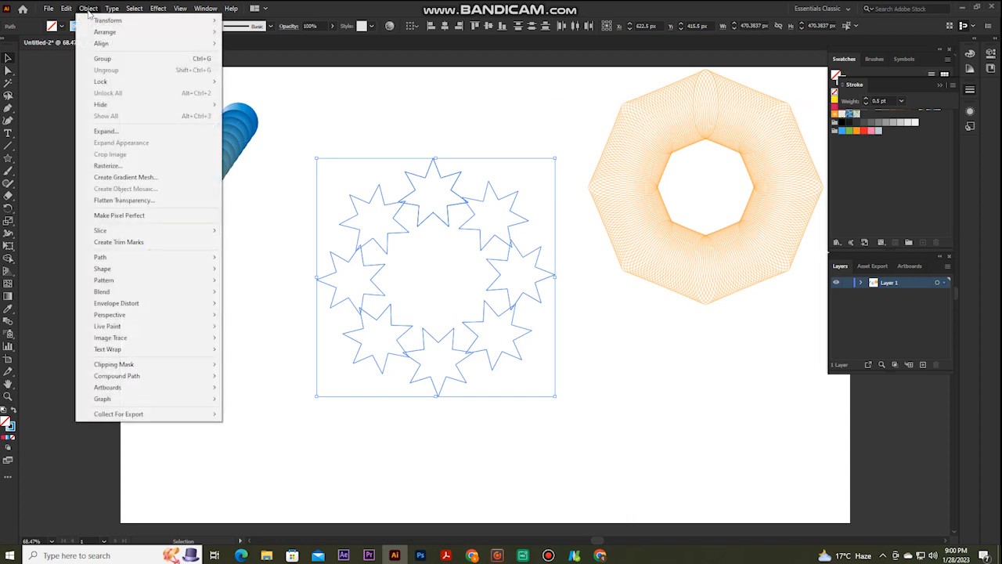
left_click(175, 60)
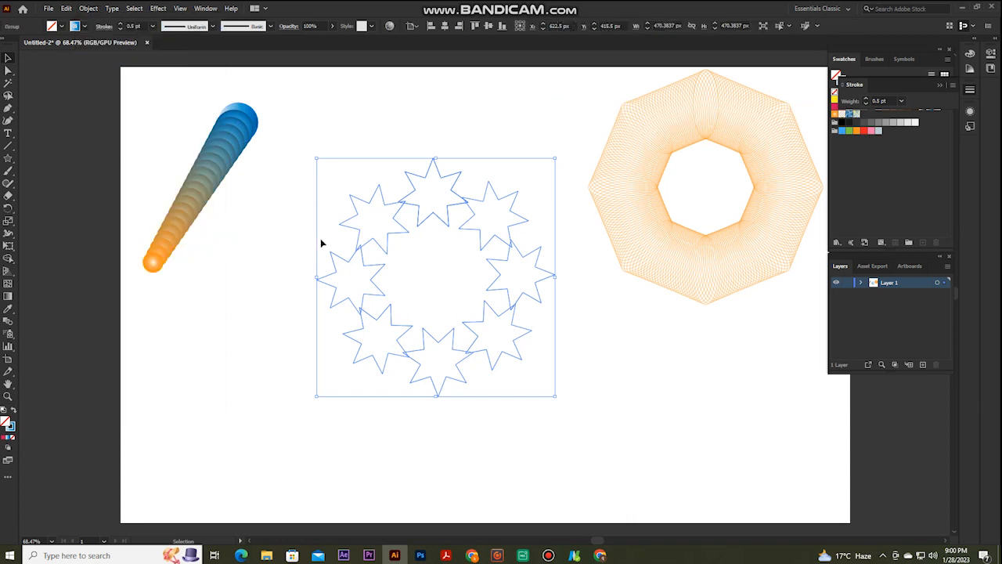
left_click(87, 8)
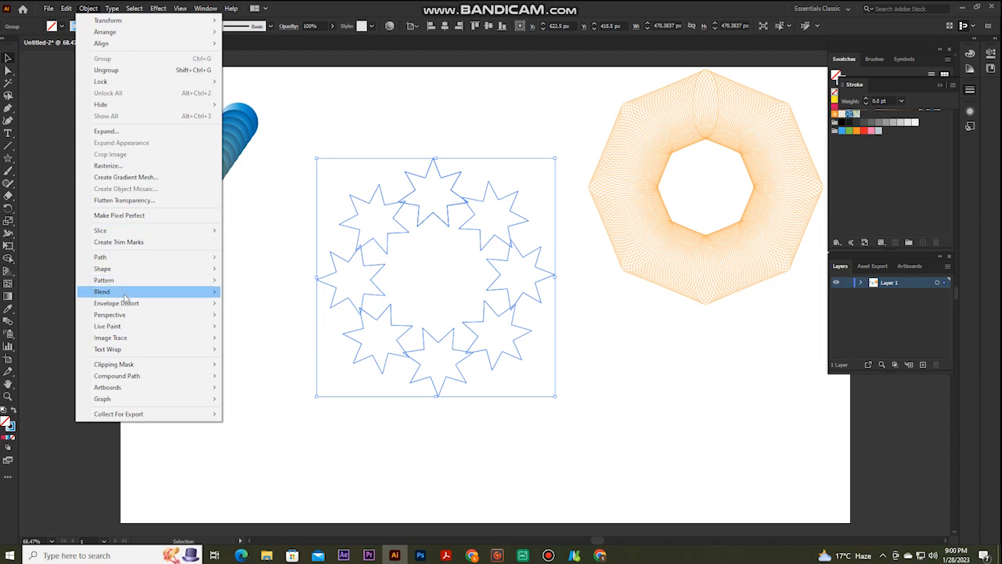
mouse_move(125, 292)
left_click(259, 318)
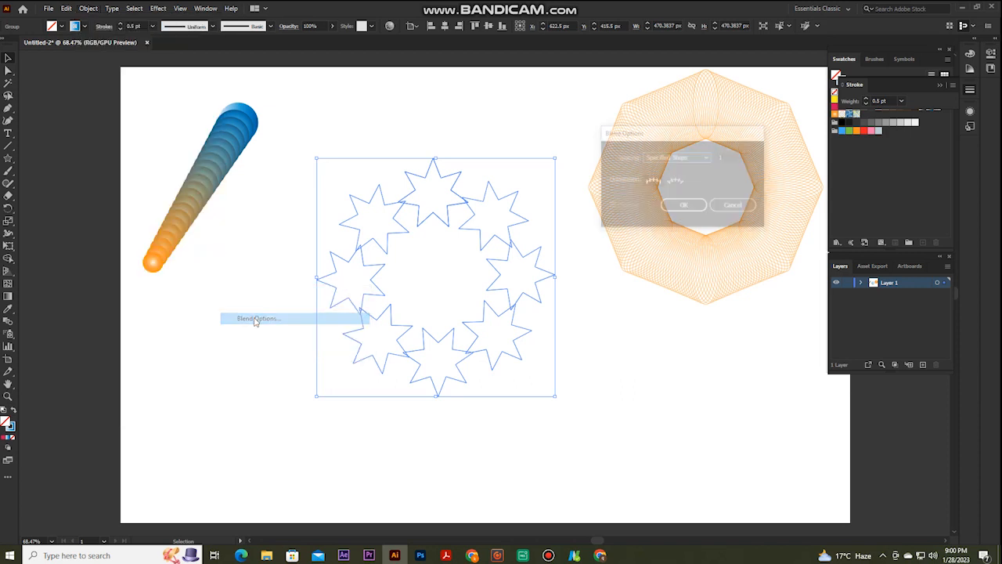
left_click(733, 206)
Make a blend from the grouped ring of stars.
left_click(86, 8)
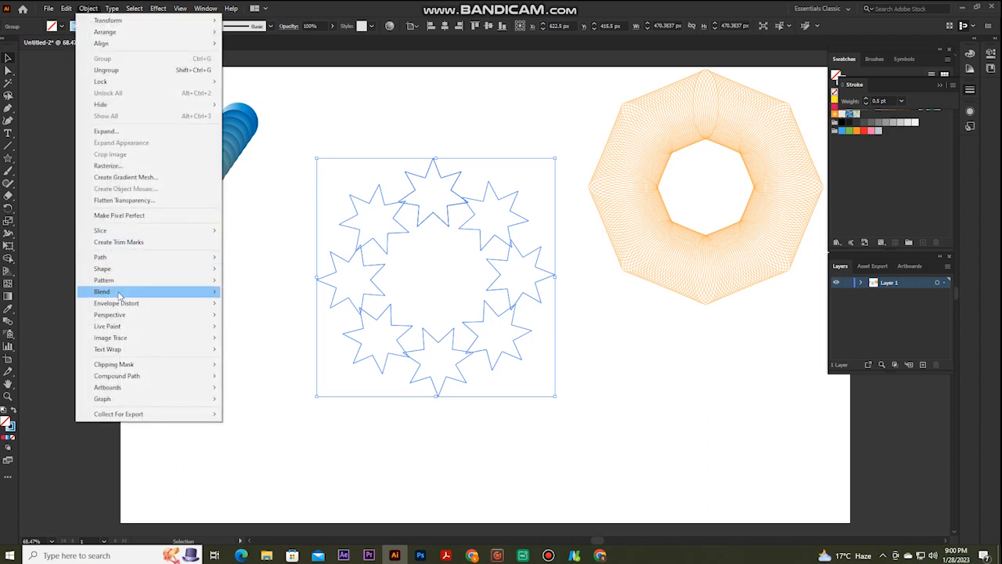
mouse_move(143, 296)
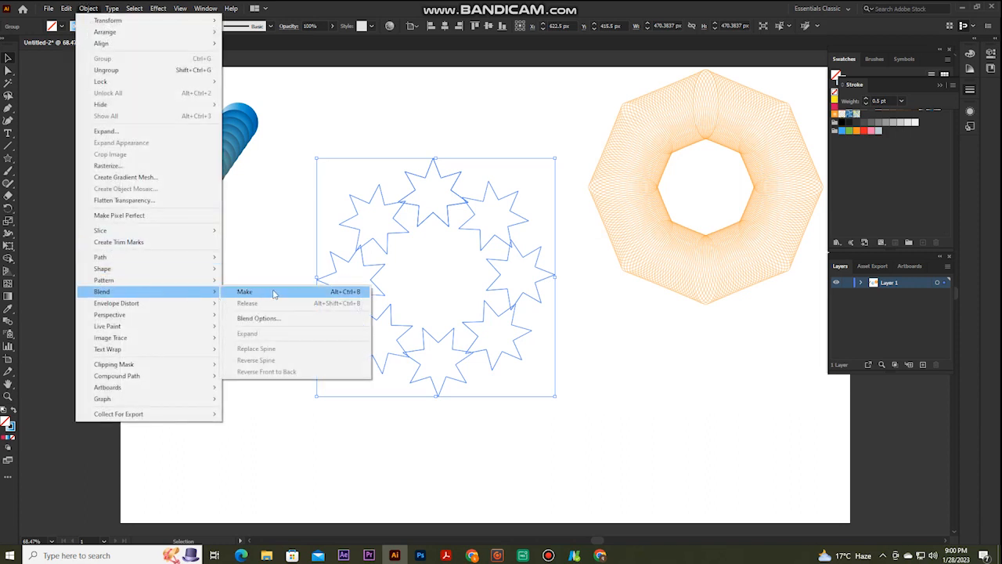
left_click(273, 293)
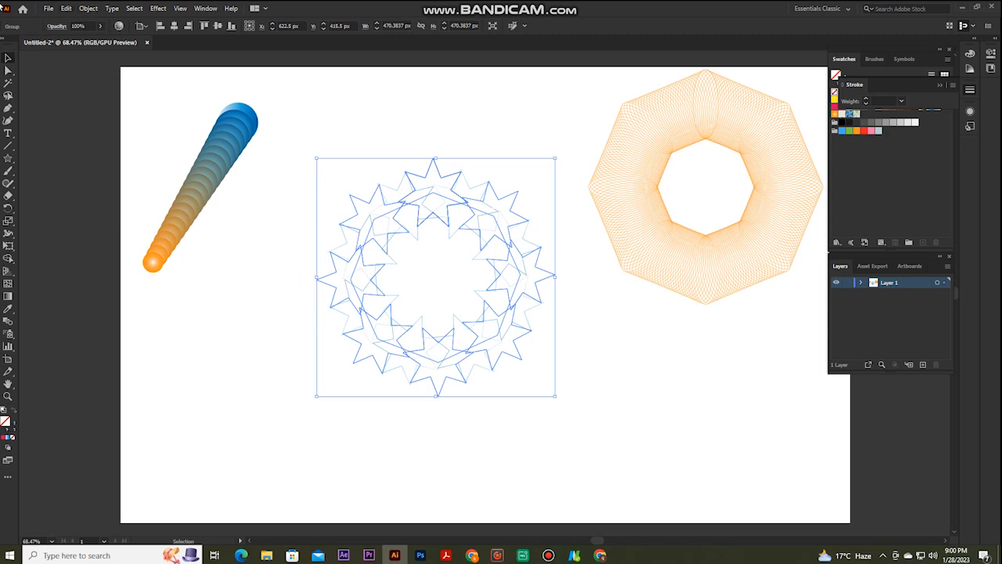
Try increasing step counts for the star ring's blend, and settle on 28 specified steps.
left_click(90, 9)
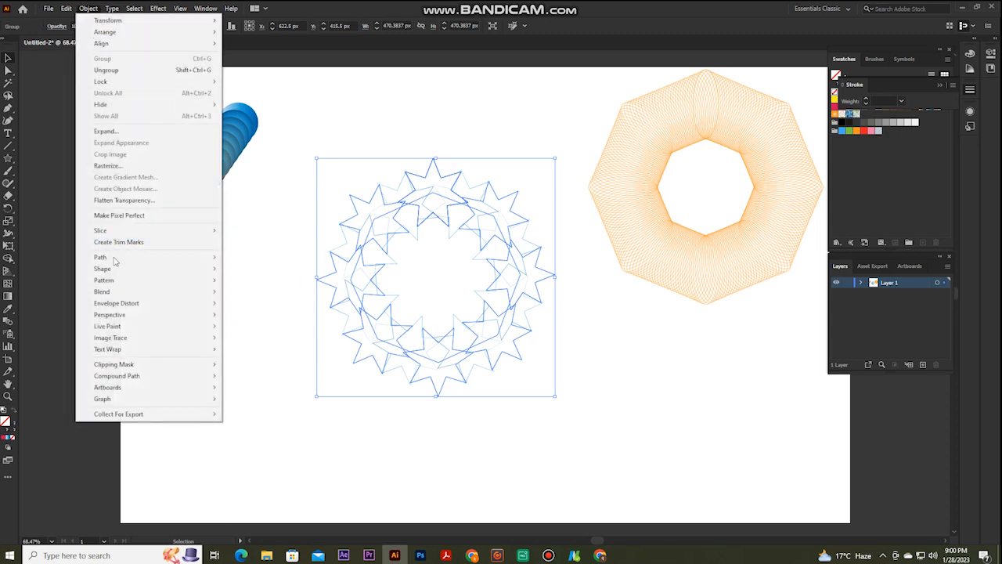
mouse_move(149, 291)
left_click(258, 317)
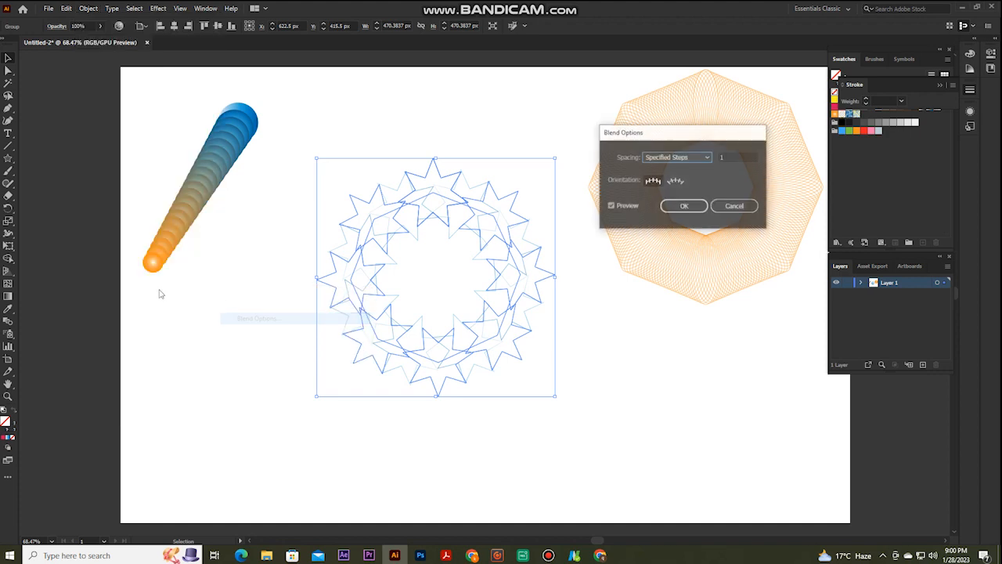
left_click(729, 156)
key("Up")
key("Up")
key("Up")
key("Up")
key("Up")
key("Up")
key("Up")
key("Up")
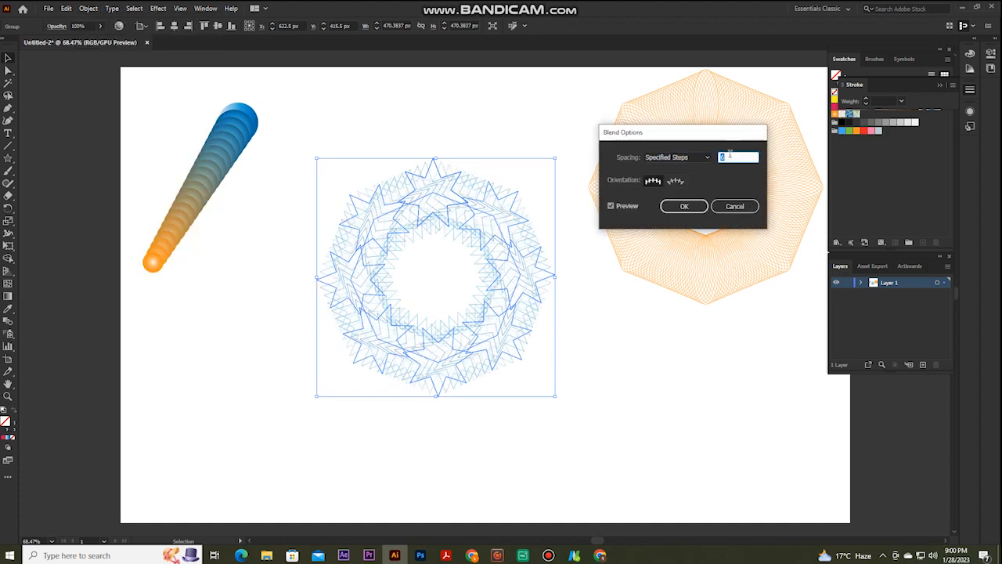
key("Up")
key("Up")
key("Up")
key("Up")
key("Up")
key("Up")
key("Up")
key("Up")
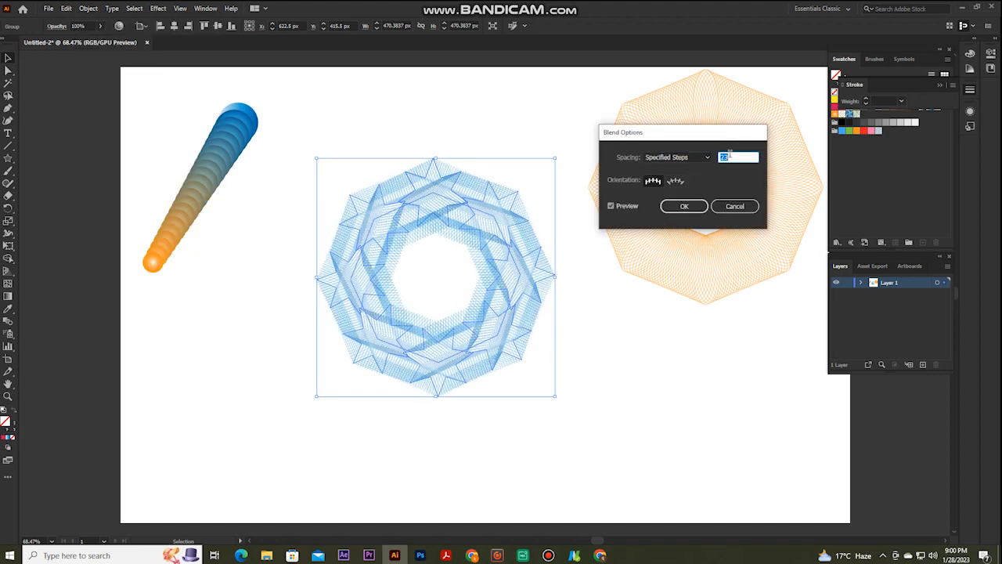
key("Up")
key("Up")
key("Up")
key("Up")
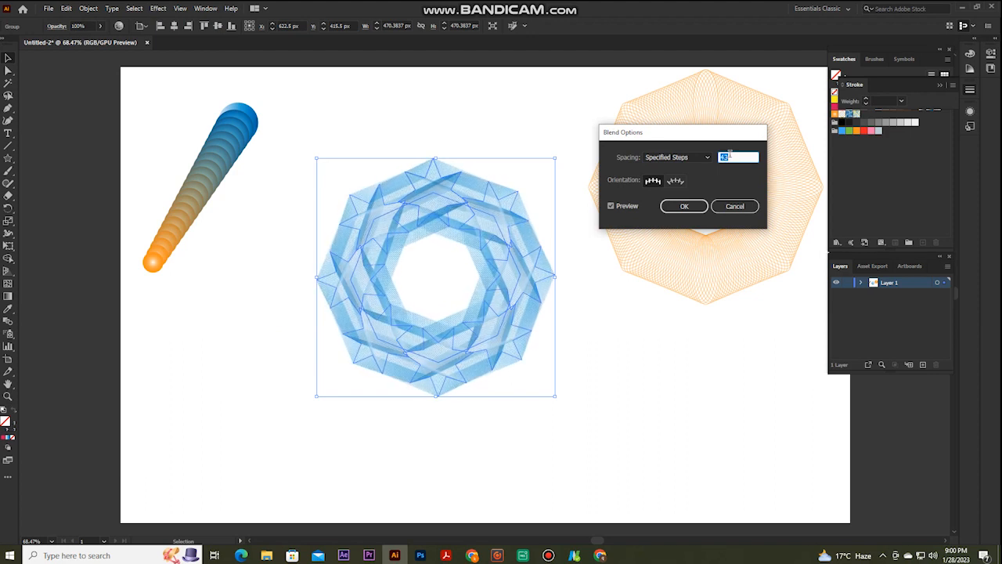
key("Up")
key("Up")
left_click(685, 207)
key("Up")
key("Up")
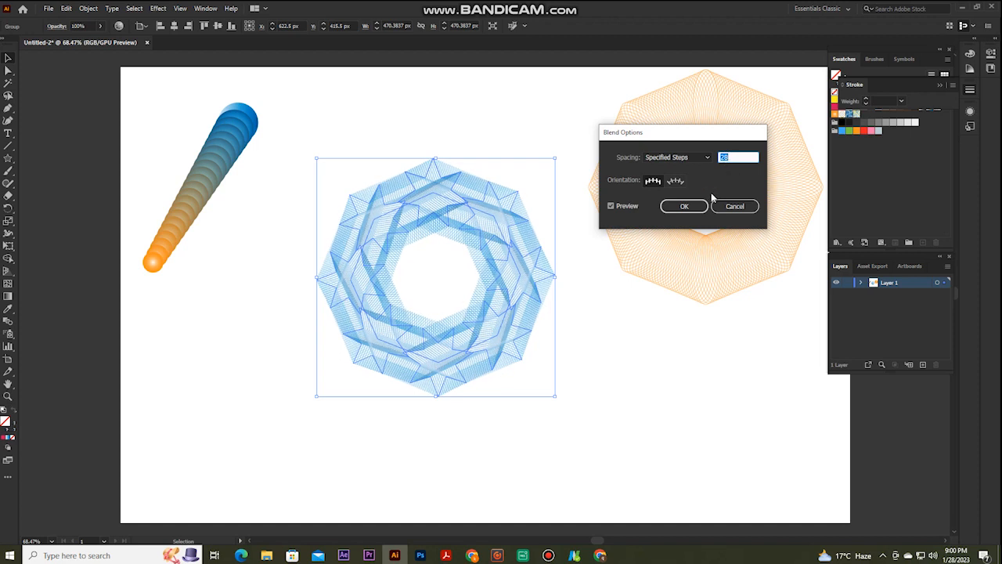
left_click(684, 206)
Move the blue star ring slightly upward on the artboard.
left_click(585, 274)
left_click_drag(520, 267, 512, 239)
Examine the fine line patterns of the blended rings up close.
key("z")
left_click_drag(420, 154, 232, 427)
left_click_drag(666, 345, 202, 424)
left_click_drag(568, 63, 230, 495)
left_click_drag(564, 222, 383, 65)
left_click_drag(568, 383, 529, 158)
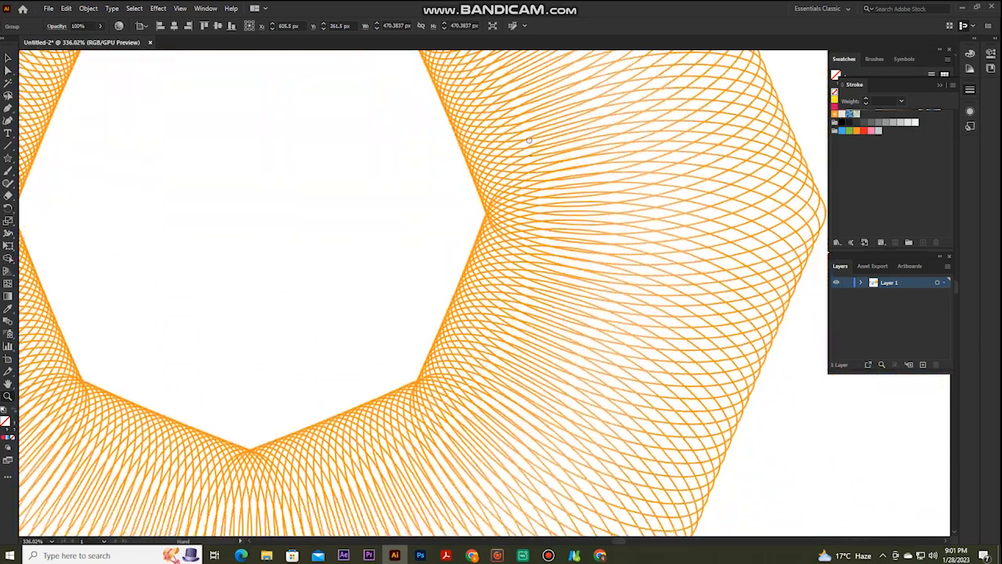
left_click_drag(555, 400, 555, 253)
left_click_drag(400, 363, 565, 269)
key("ctrl+0")
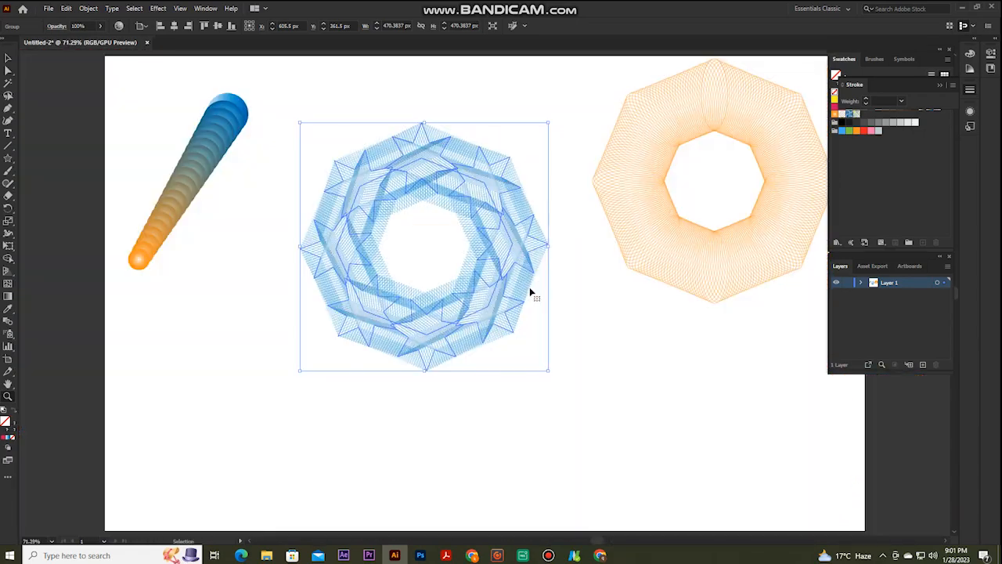
Arrange the gradient circle blend, the blue ring and the orange ring in a row across the upper half of the artboard.
key("v")
left_click_drag(368, 242, 352, 191)
left_click(593, 291)
left_click_drag(637, 241, 637, 258)
left_click(598, 339)
key("ctrl+minus")
key("ctrl+minus")
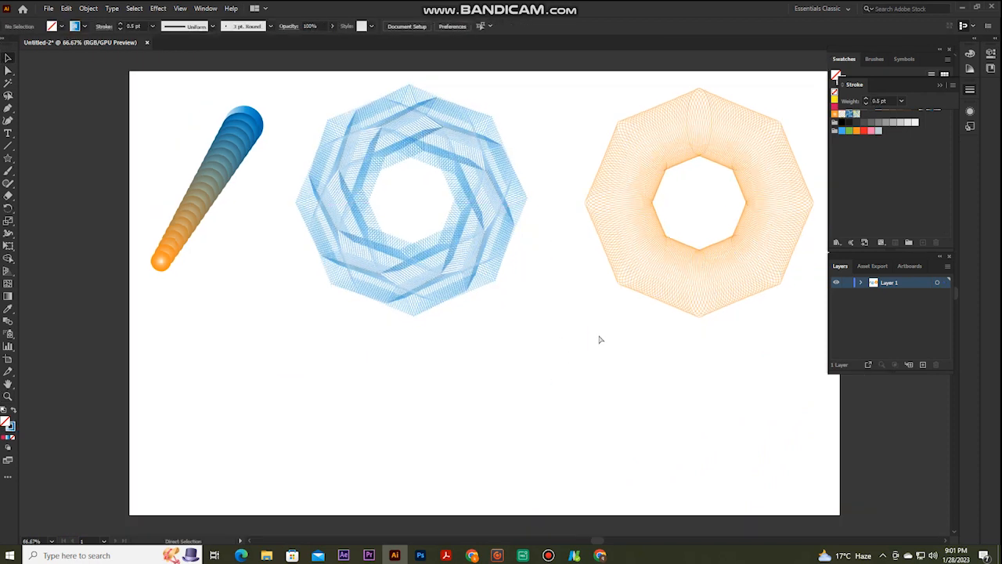
left_click_drag(462, 278, 474, 281)
left_click_drag(608, 278, 607, 273)
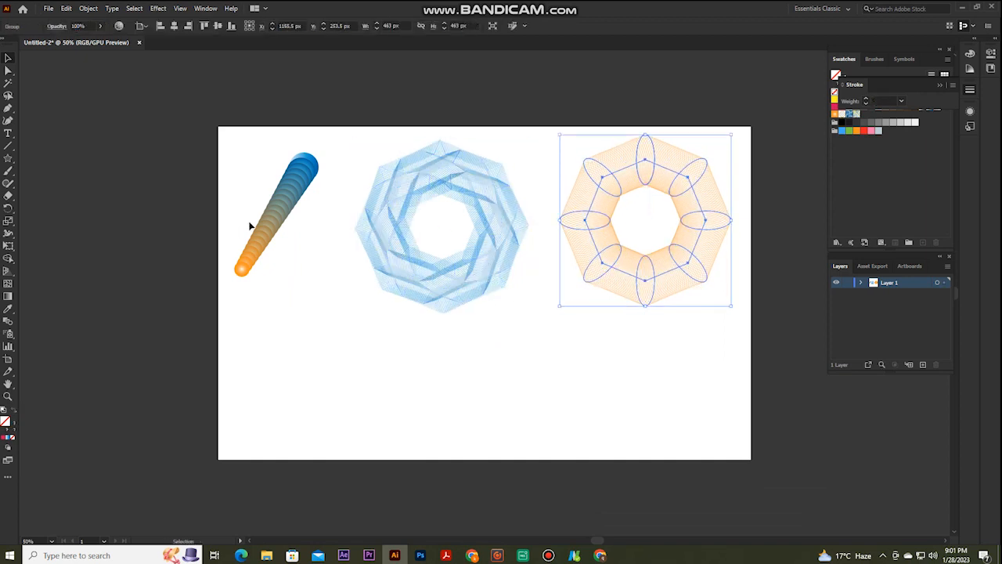
left_click_drag(274, 226, 271, 214)
left_click(352, 298)
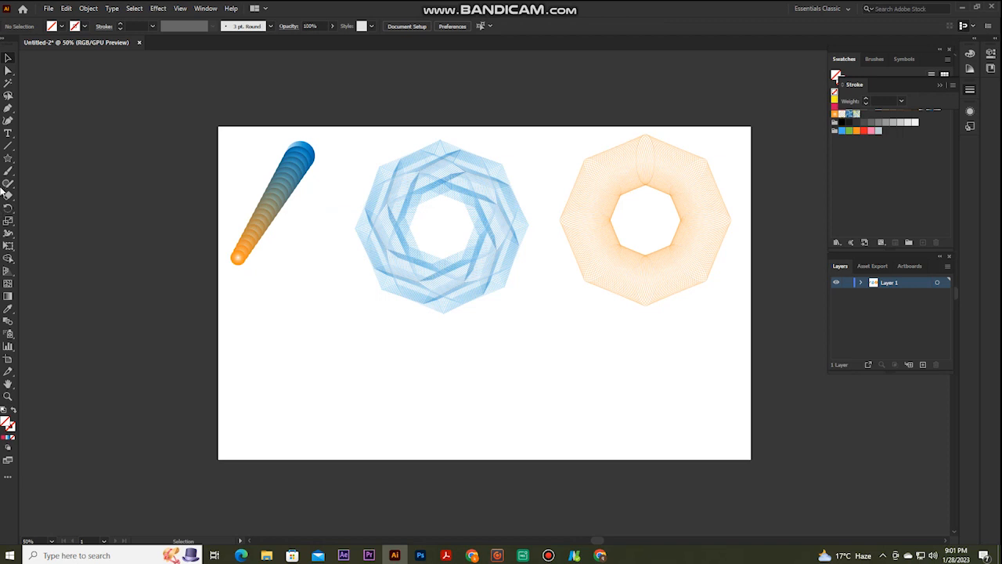
Draw a seven-pointed star in the artboard's lower middle.
left_click_drag(8, 159, 39, 209)
left_click_drag(485, 352, 565, 419)
left_click(6, 60)
Move the blue ring past the artboard's left edge and the orange ring past its right edge.
left_click_drag(396, 210, 94, 174)
left_click_drag(617, 202, 774, 145)
Enlarge the new star to about 682 px wide, rotate it slightly and centre it on the artboard.
left_click_drag(572, 414, 572, 414)
left_click_drag(531, 310, 529, 258)
left_click_drag(427, 427, 384, 473)
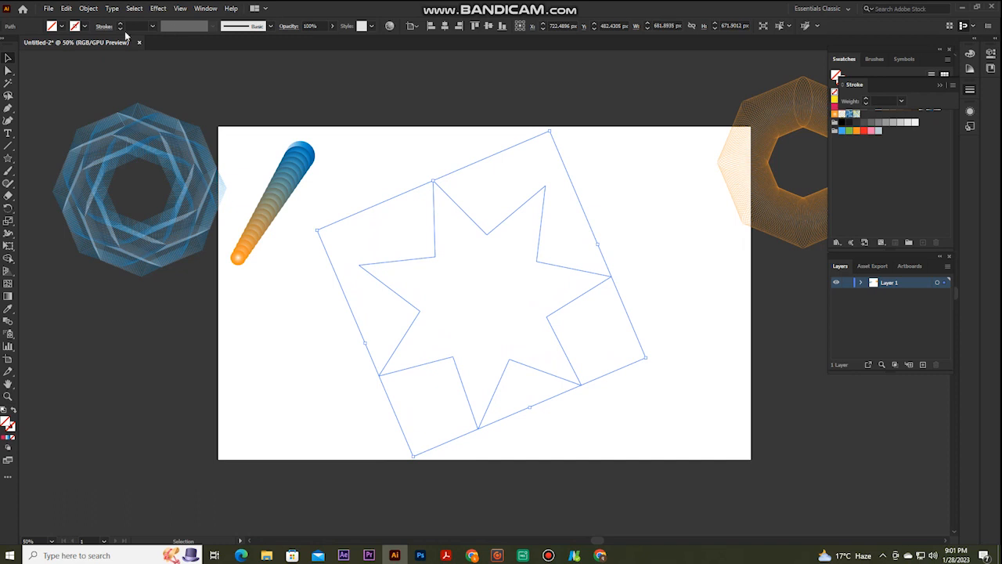
Give the large star a pink 0.5 pt stroke and shift it slightly upward on the artboard.
left_click(82, 27)
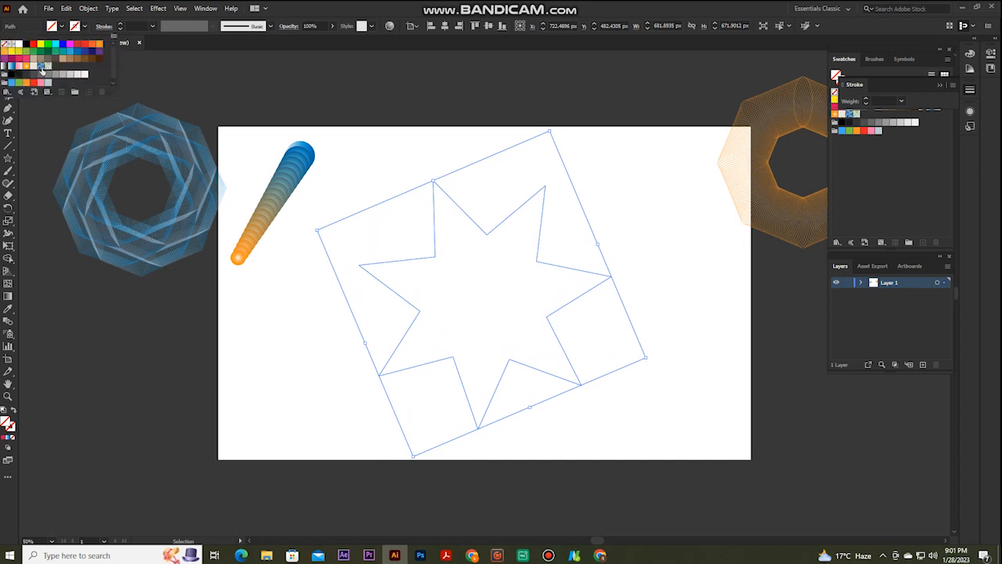
left_click(26, 59)
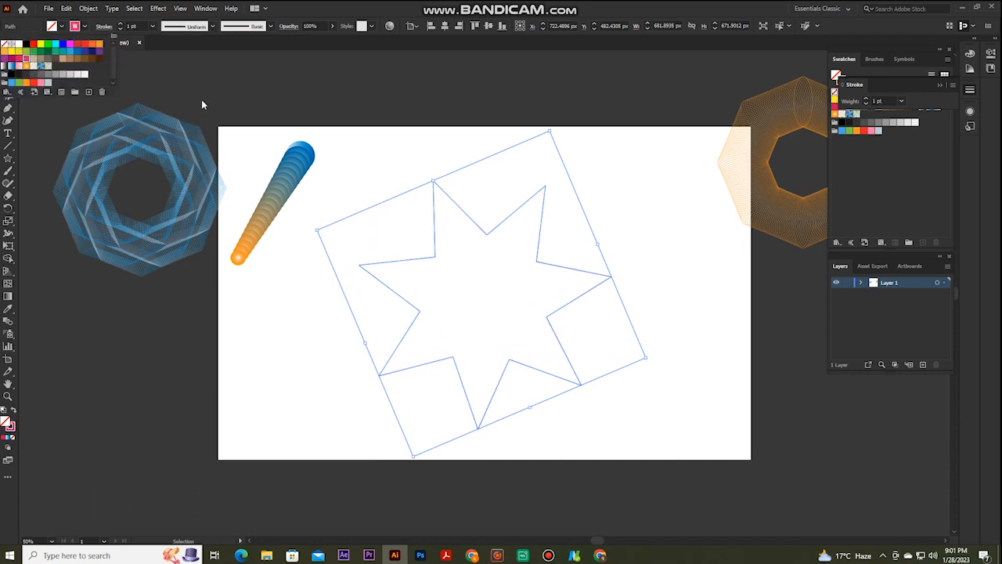
left_click(119, 29)
left_click(119, 29)
left_click(120, 30)
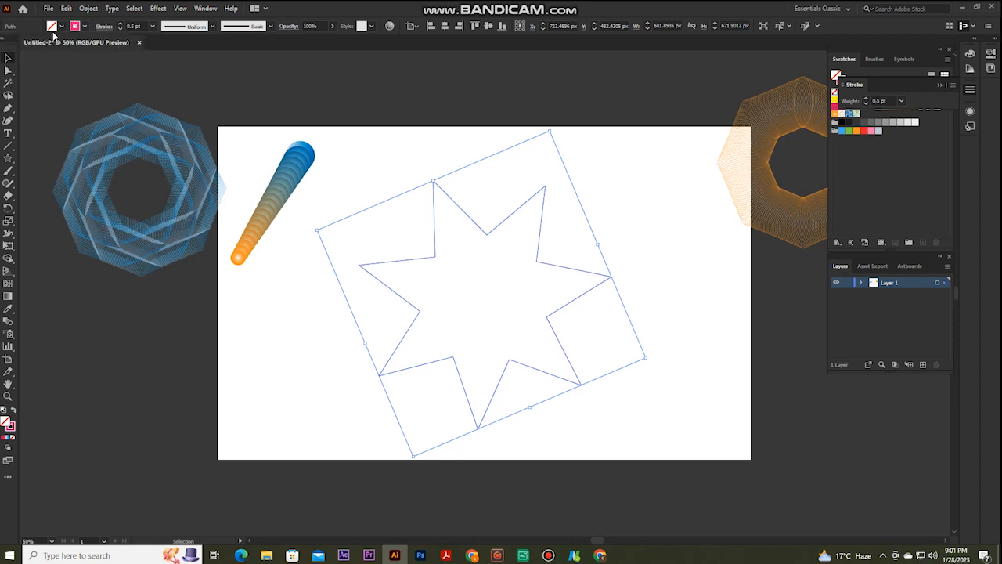
left_click(463, 259)
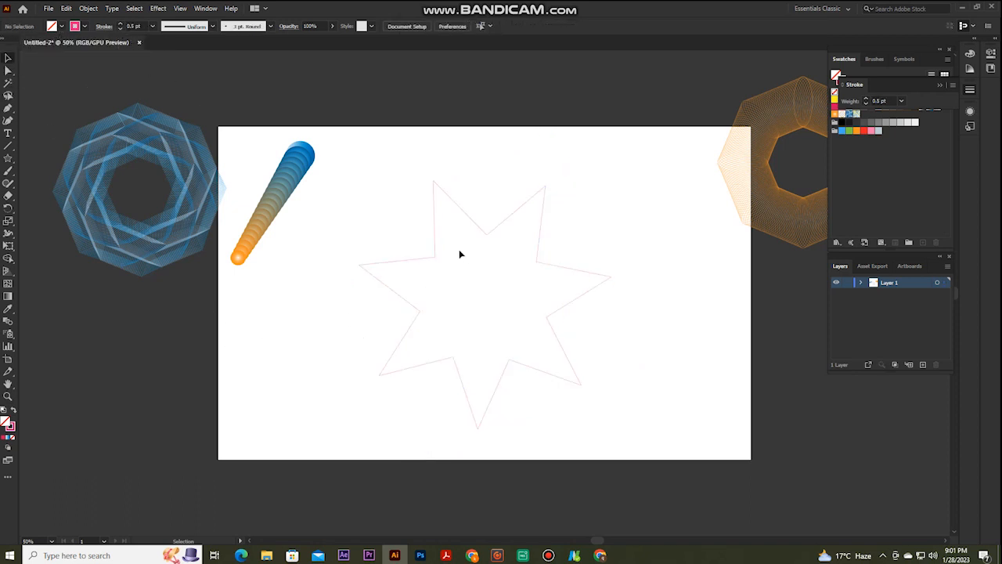
left_click_drag(435, 234, 437, 223)
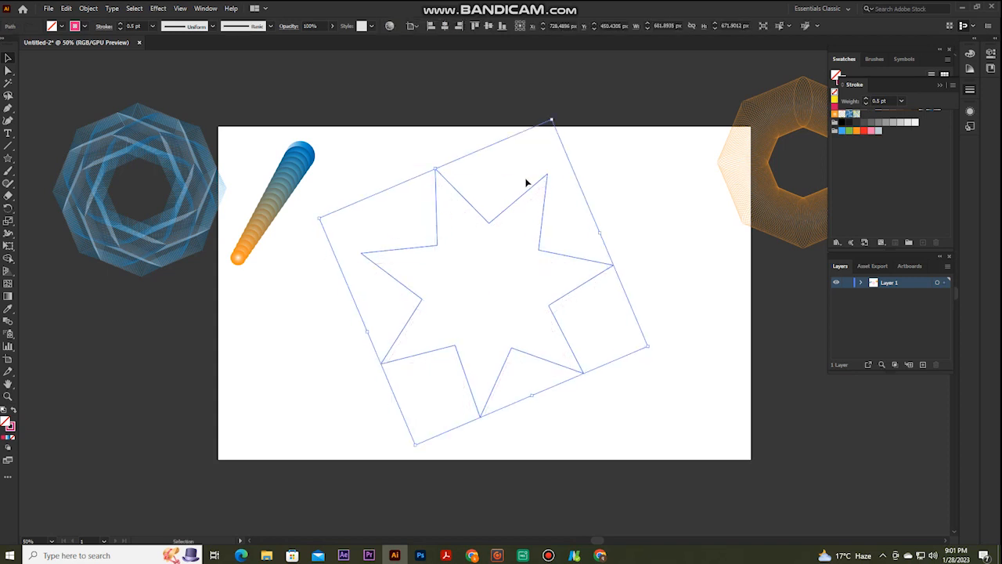
Copy the star, paste it in front and shrink the copy around the centre to about 406 px wide.
key("ctrl+c")
left_click(94, 9)
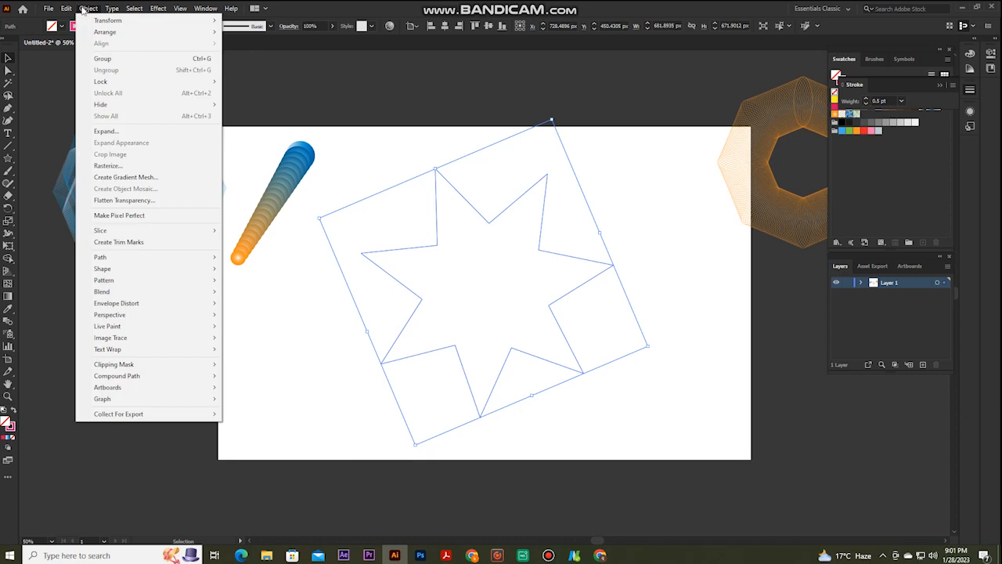
mouse_move(67, 9)
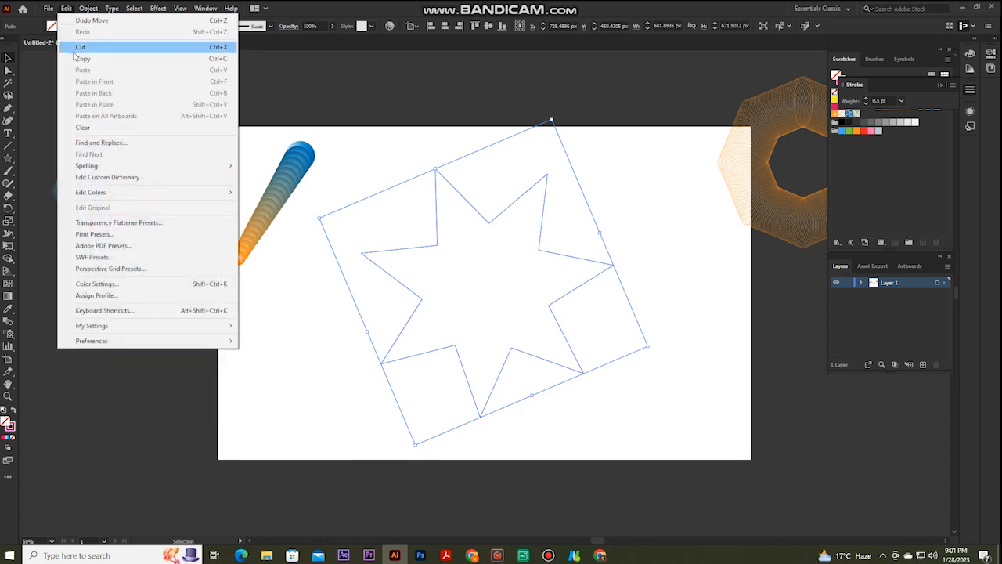
left_click(81, 58)
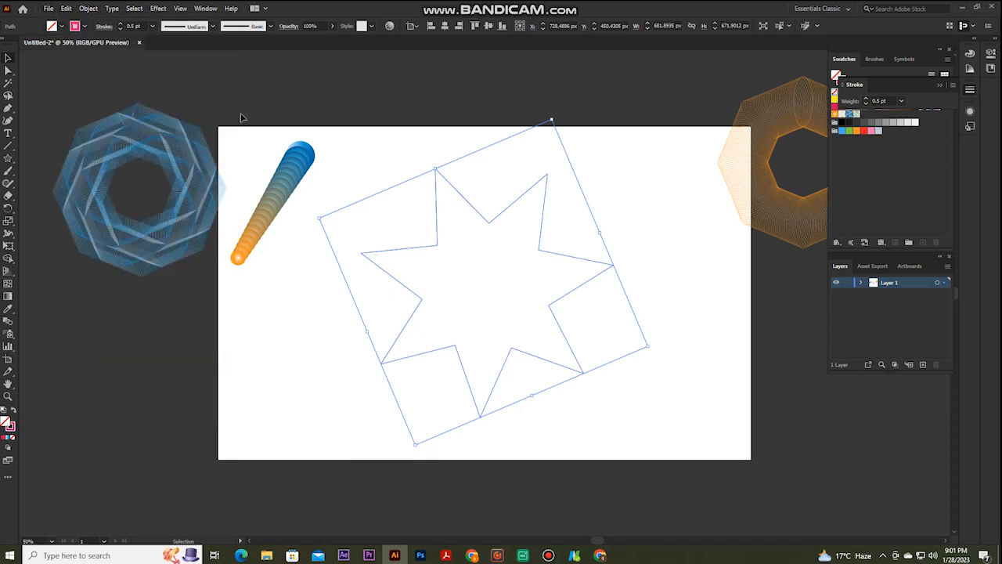
left_click(88, 9)
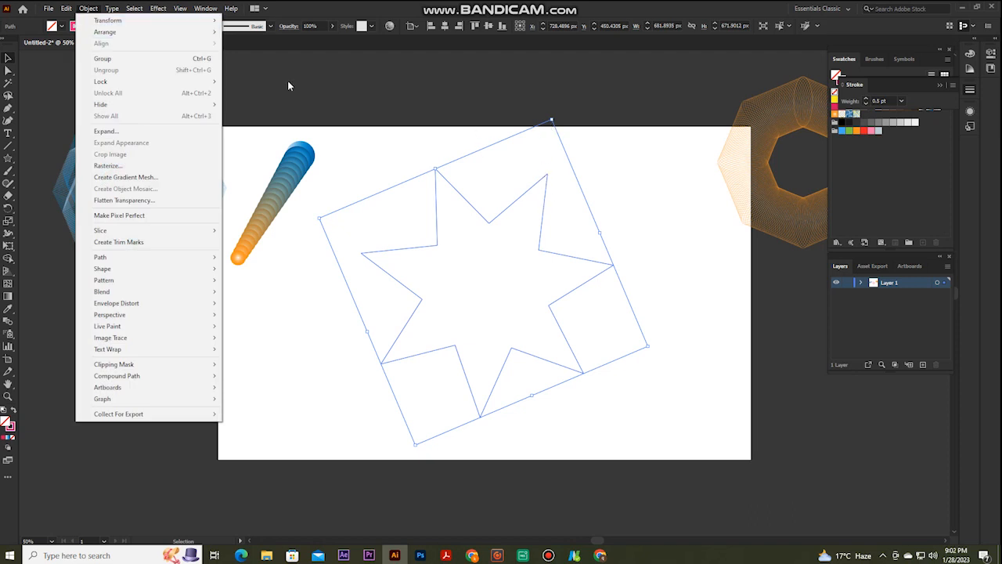
mouse_move(64, 9)
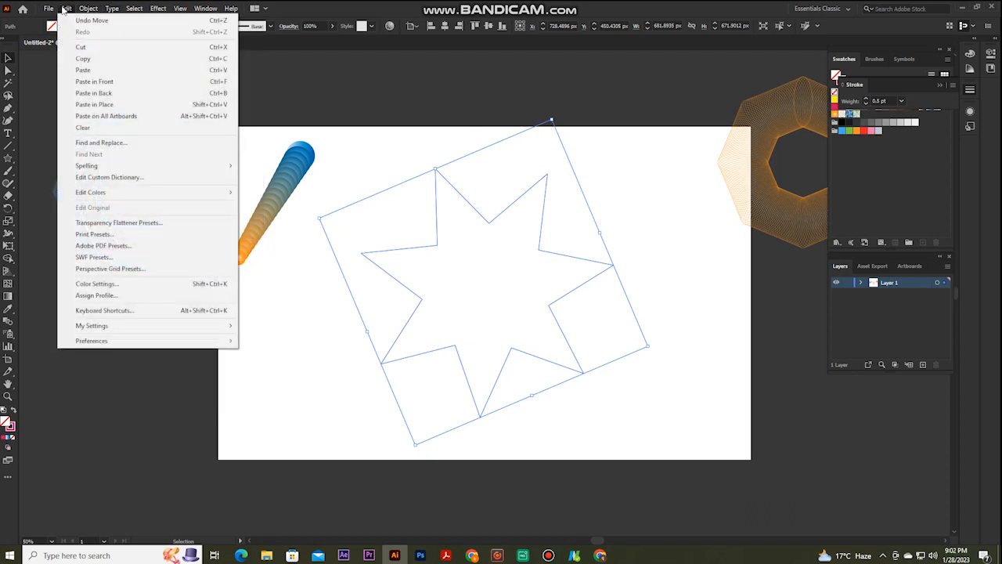
left_click(89, 82)
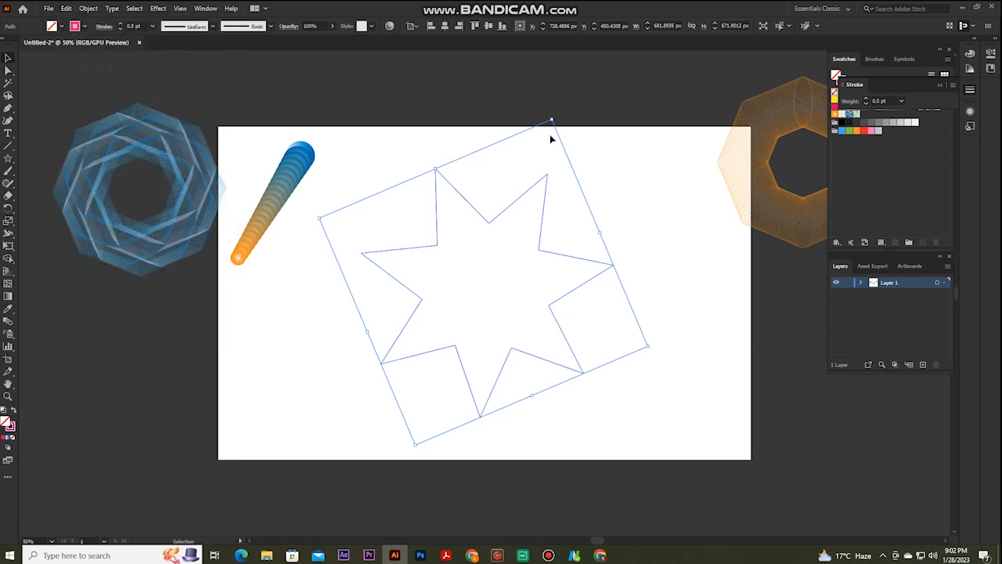
left_click_drag(551, 121, 524, 183)
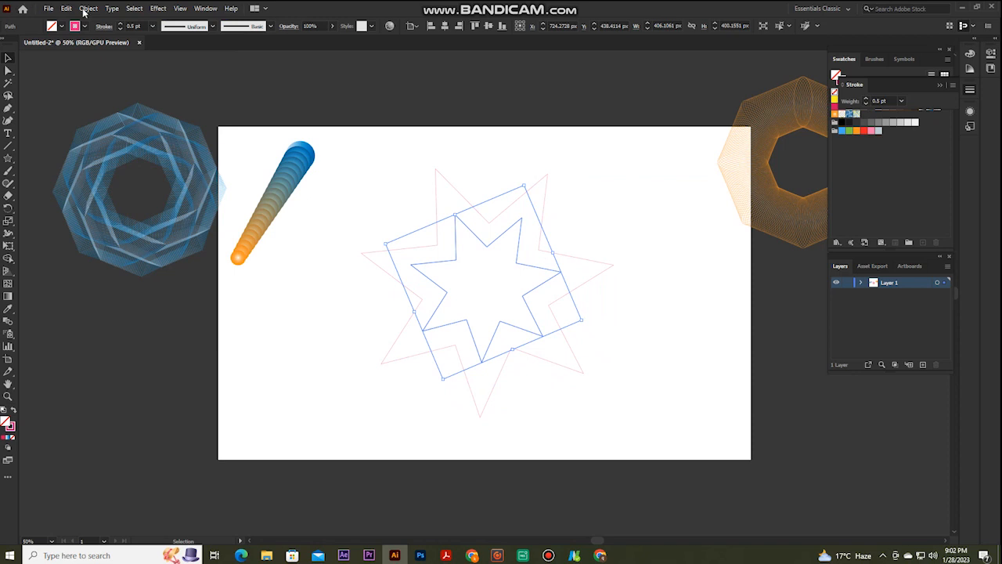
Paste a copy of the second star in front and shrink it around the centre to about 216 px wide.
left_click(88, 9)
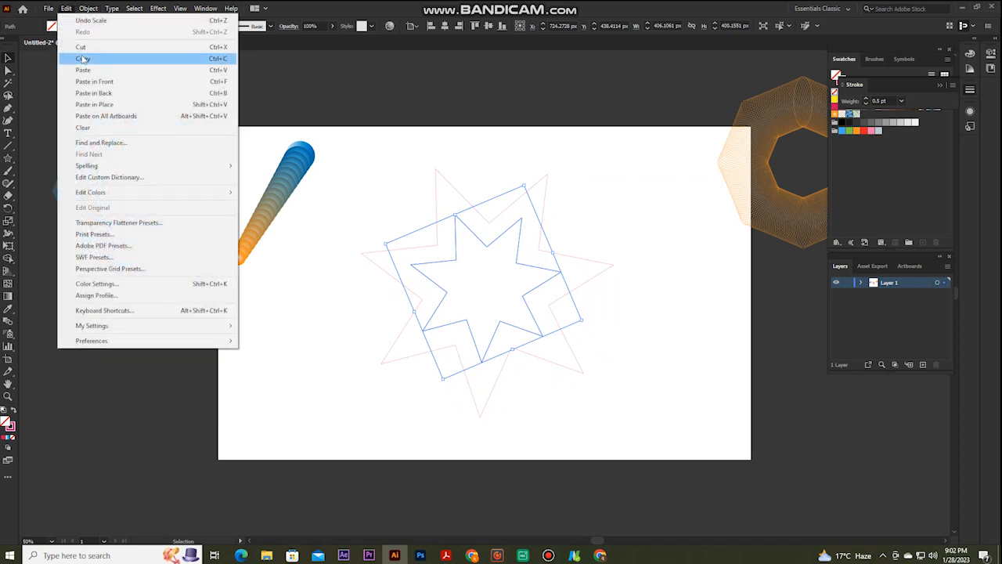
left_click(83, 59)
left_click(87, 9)
mouse_move(92, 34)
left_click(109, 10)
left_click(66, 9)
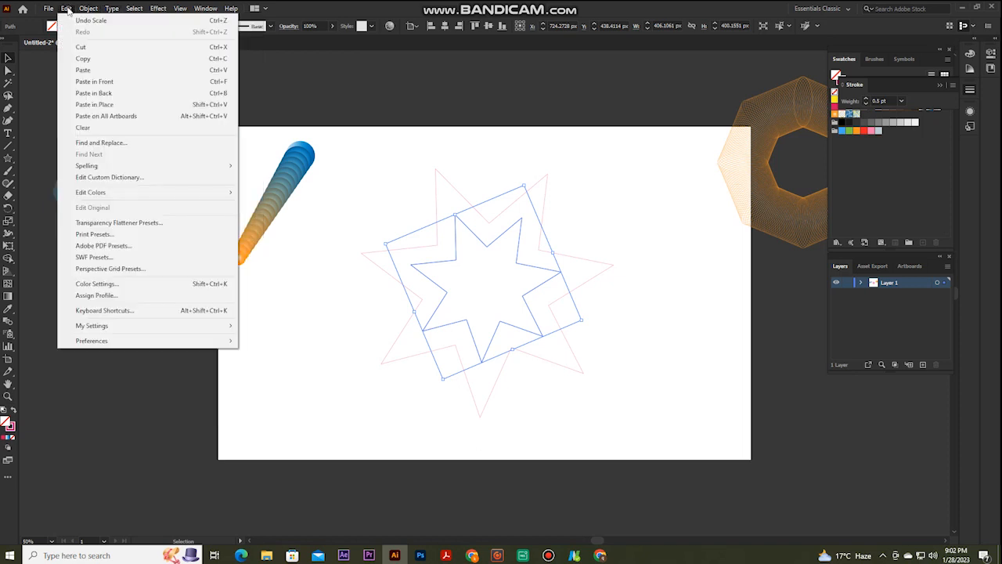
left_click(90, 81)
left_click_drag(521, 188, 507, 228)
Paste a copy of the third star in front and shrink it around the centre to about 94 px wide.
left_click(92, 9)
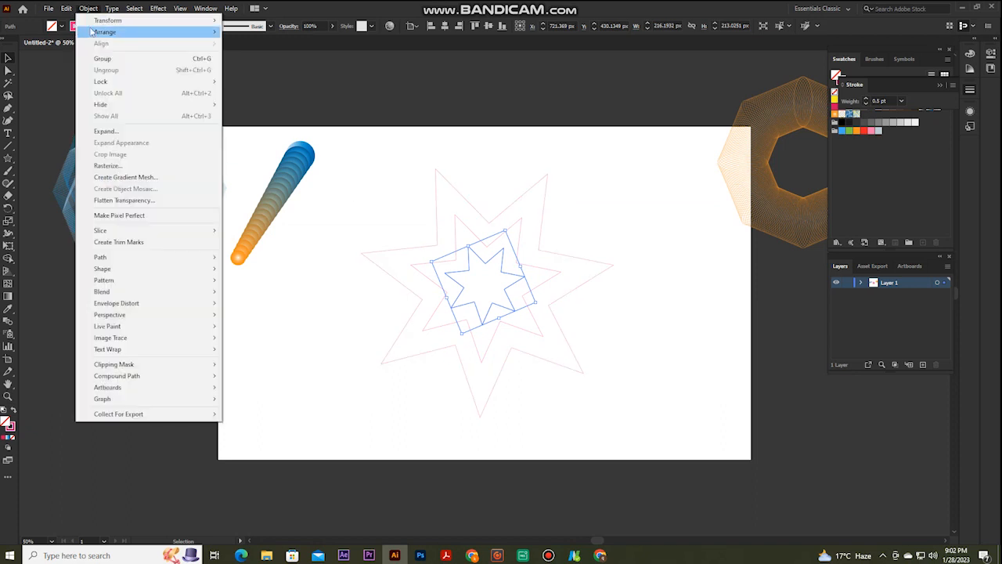
left_click(92, 10)
left_click(92, 9)
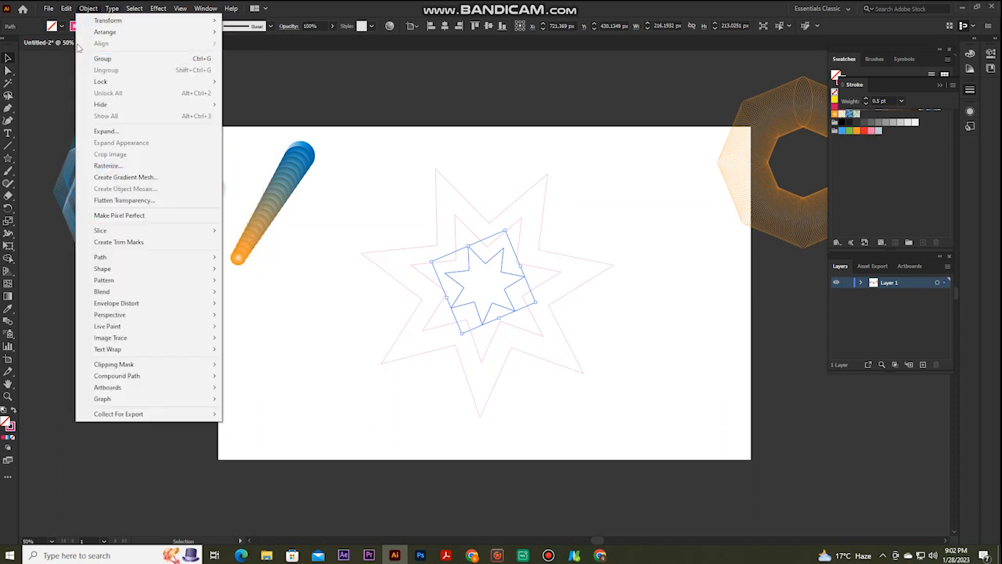
left_click(66, 9)
left_click(85, 58)
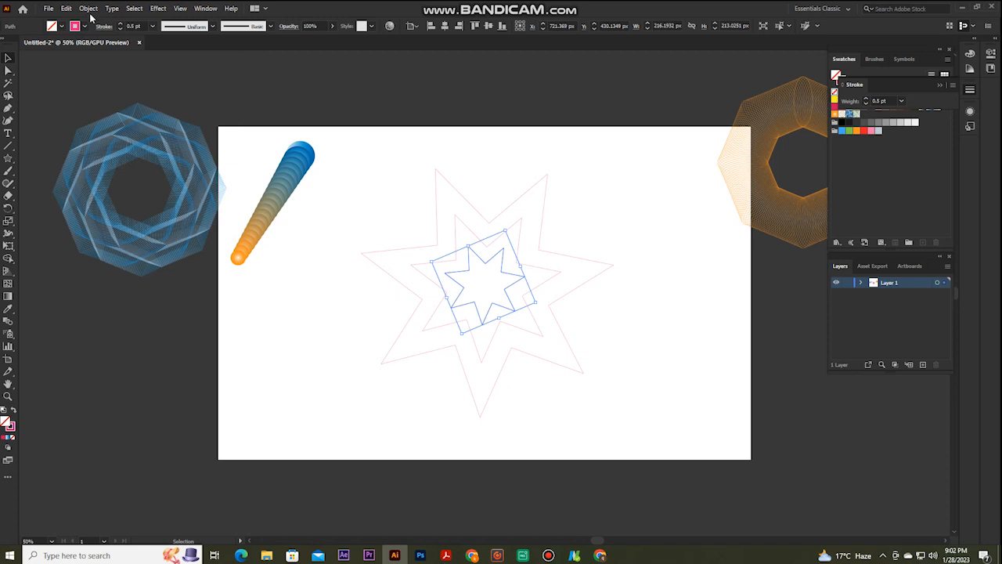
left_click(113, 9)
mouse_move(92, 10)
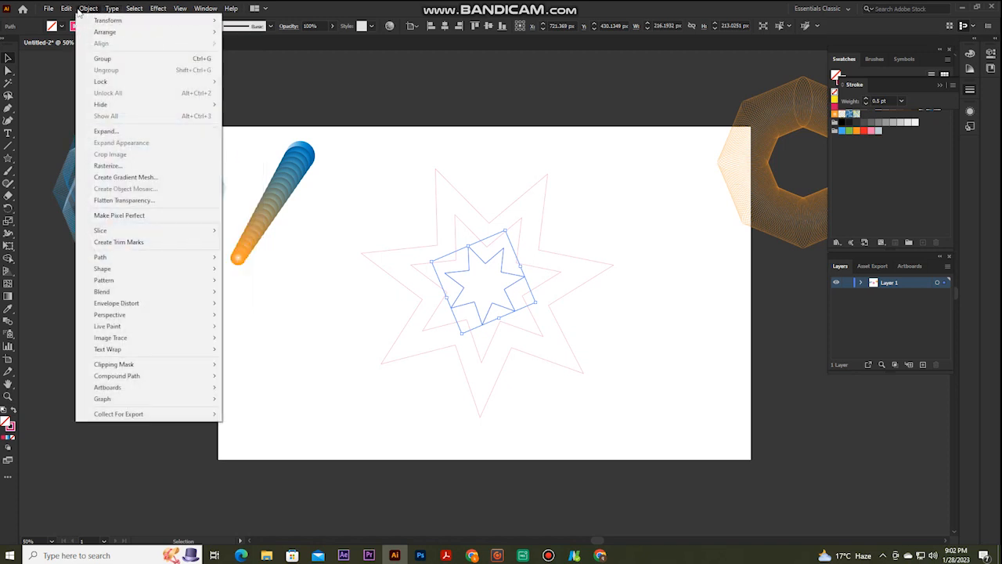
left_click(91, 82)
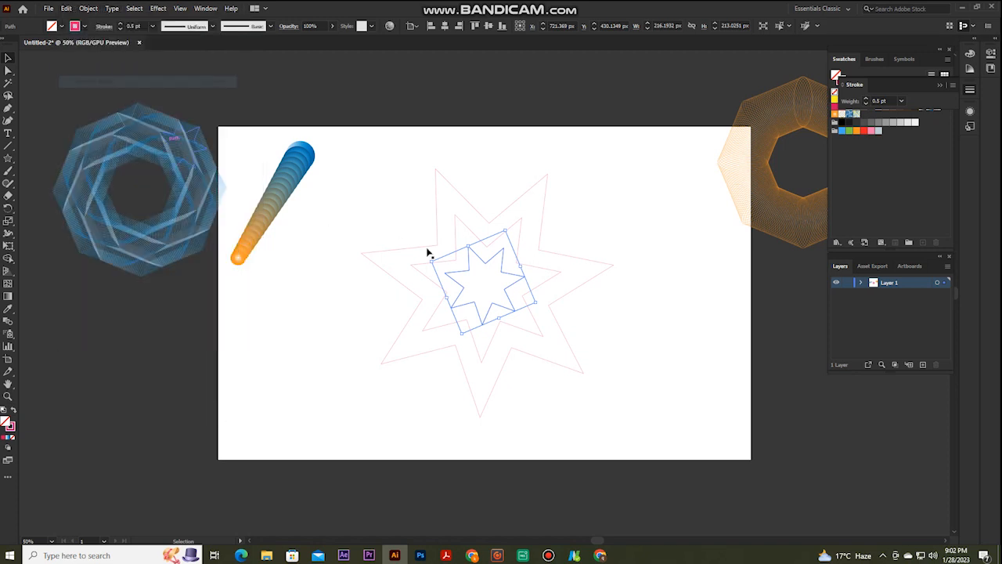
left_click_drag(510, 242, 492, 260)
left_click(354, 220)
Recolour the outermost star's stroke with the neighbouring deeper pink swatch and the second-largest star's stroke with orange.
left_click(468, 203)
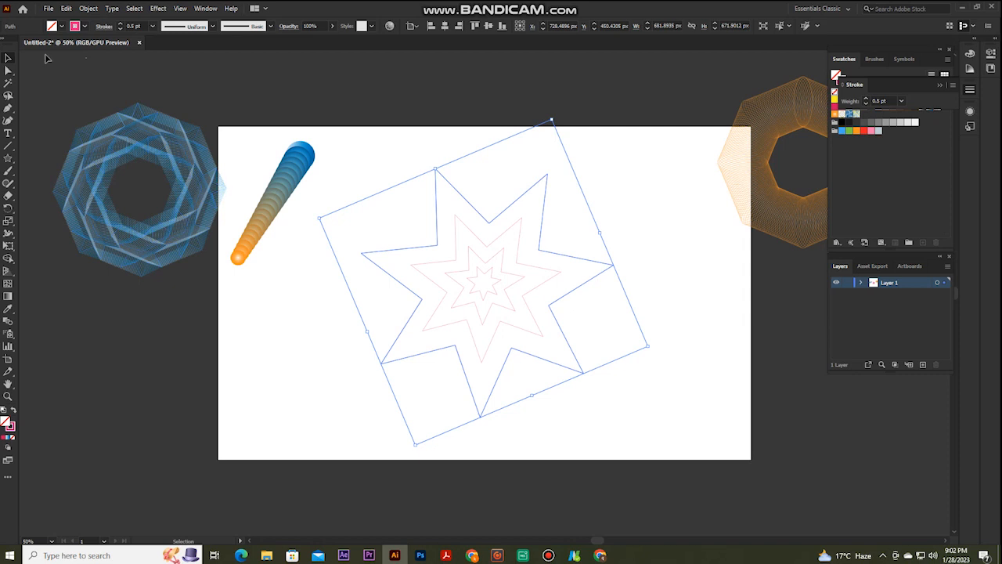
left_click(84, 28)
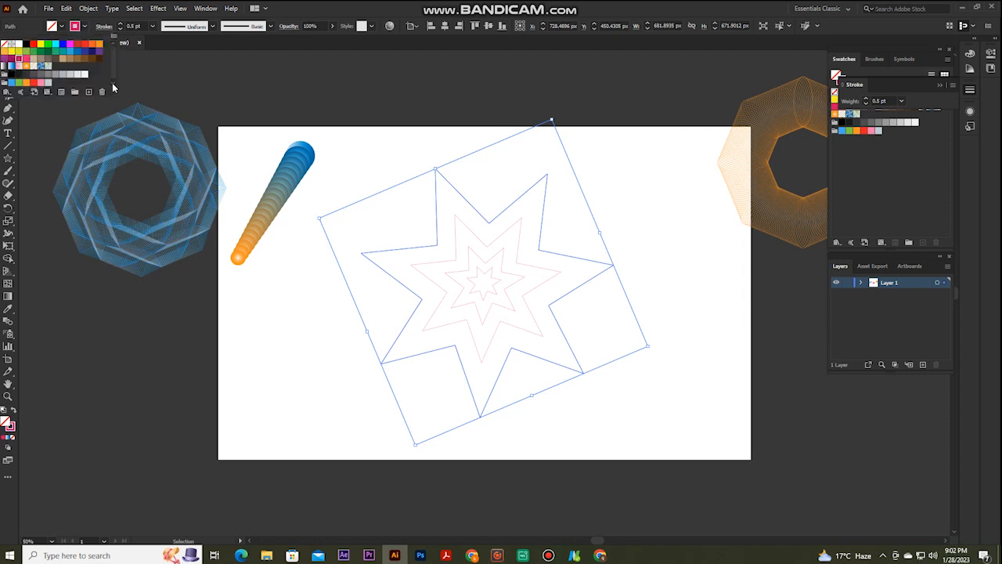
key("Escape")
left_click(461, 231)
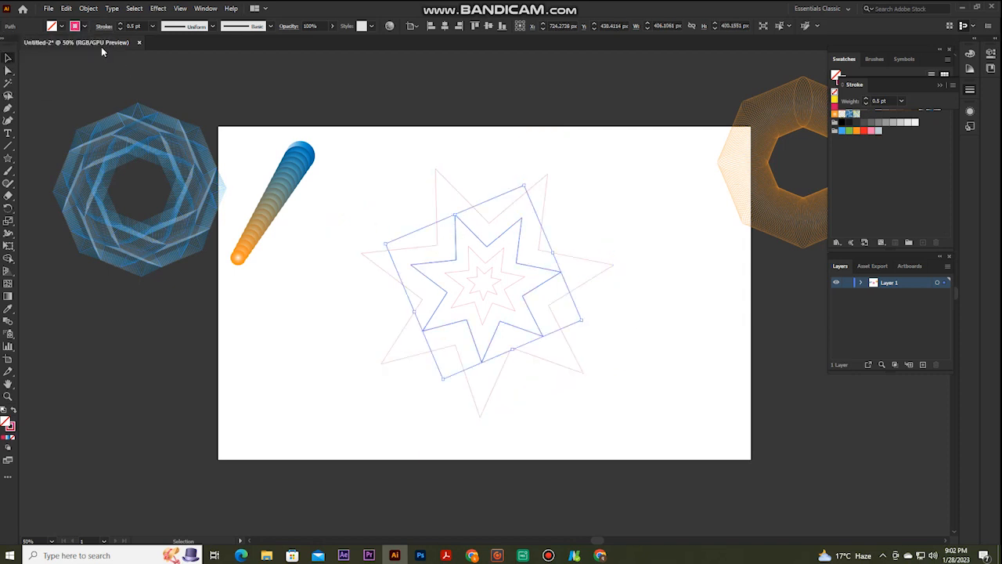
left_click(84, 28)
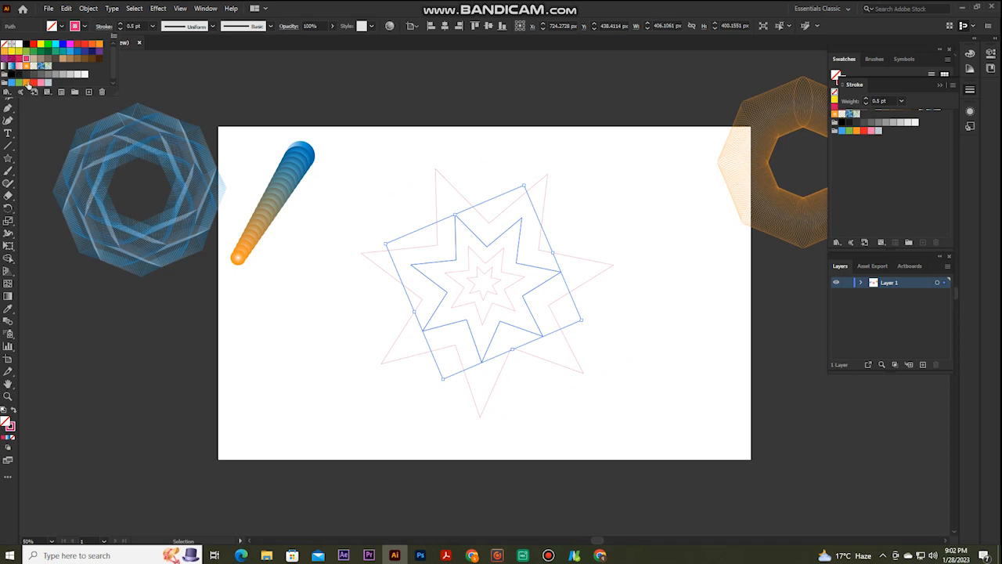
left_click(355, 175)
left_click(355, 175)
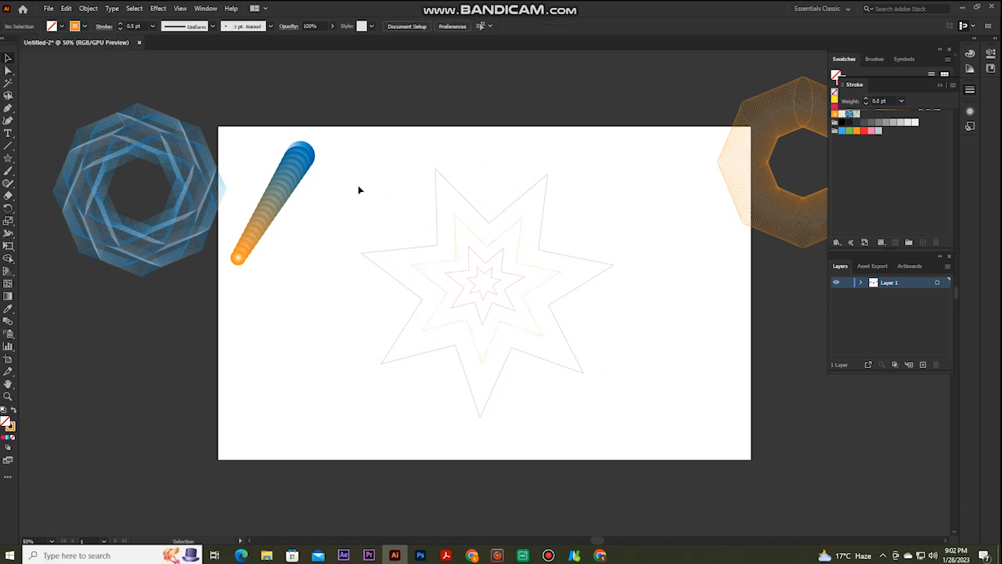
Set the strokes of the two innermost stars to orange shades.
left_click(469, 270)
left_click(83, 28)
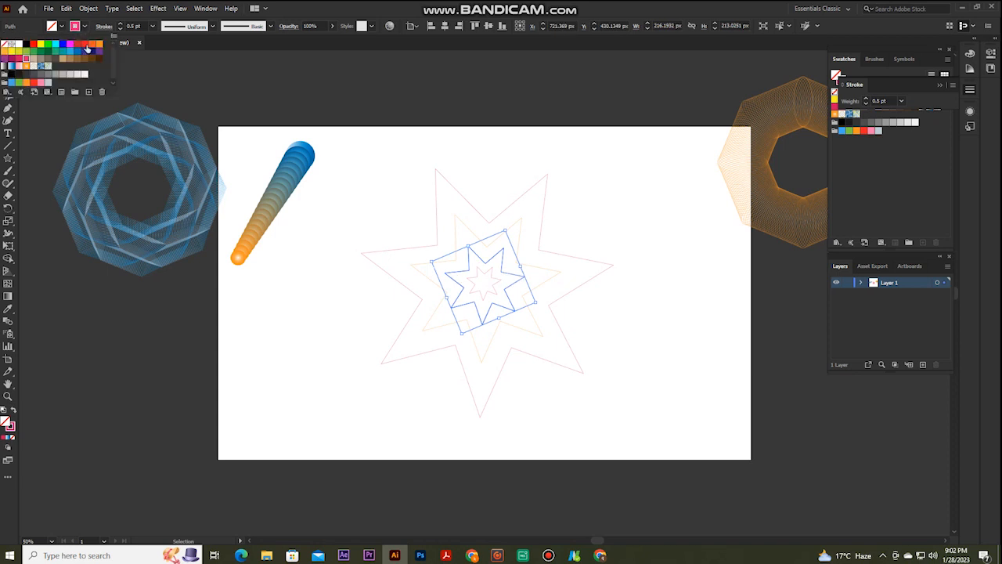
left_click(95, 45)
left_click(473, 285)
left_click(81, 28)
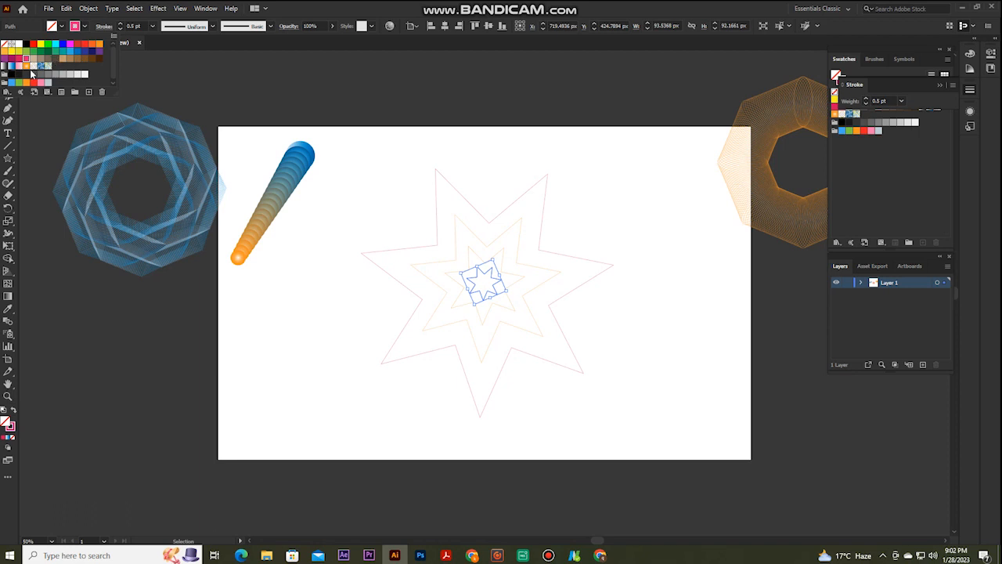
left_click(242, 87)
left_click(389, 178)
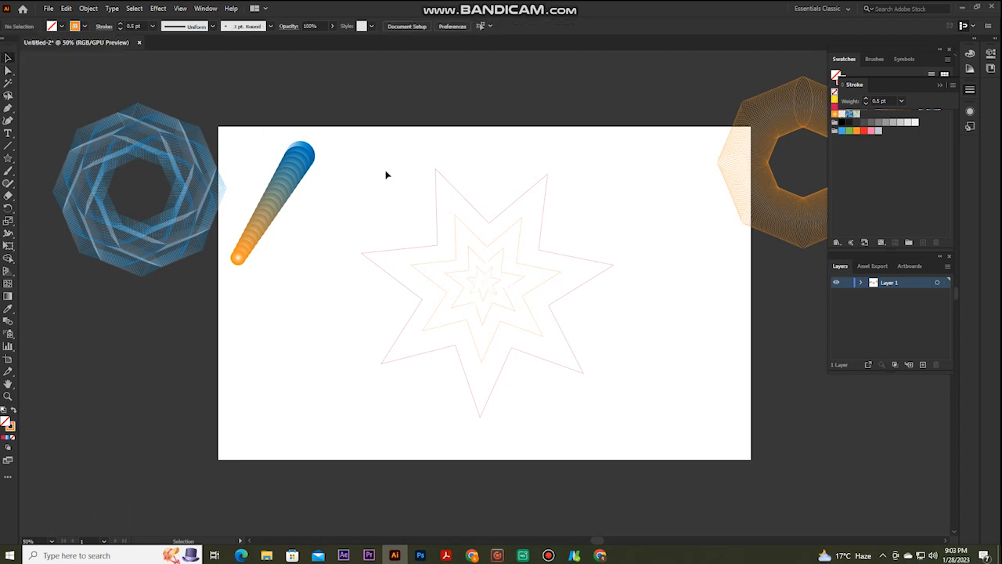
Select all four nested stars and make a blend from them.
key("ctrl+a")
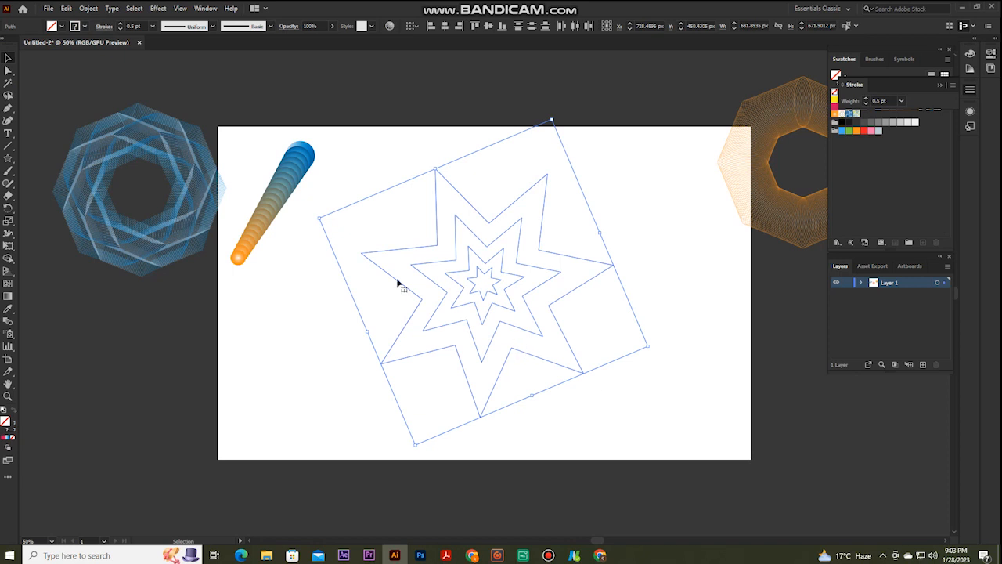
left_click(89, 9)
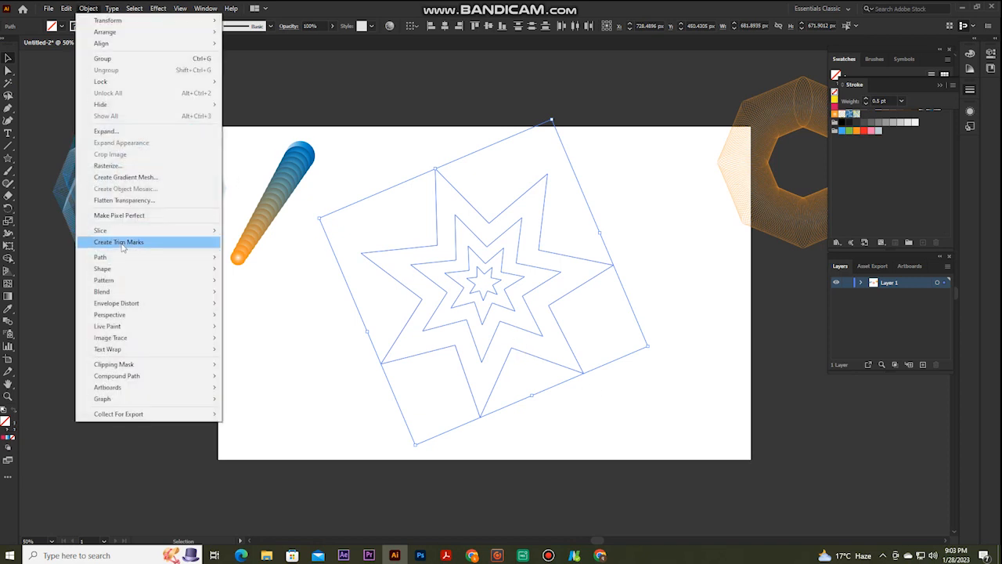
mouse_move(131, 294)
left_click(242, 292)
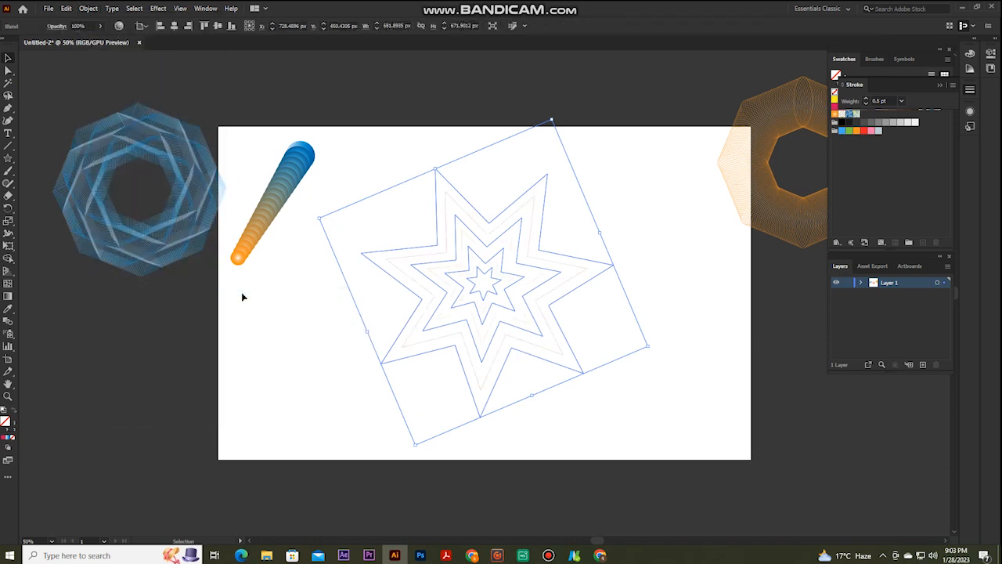
Set the star blend's spacing to 23 specified steps with the preview on.
left_click(89, 8)
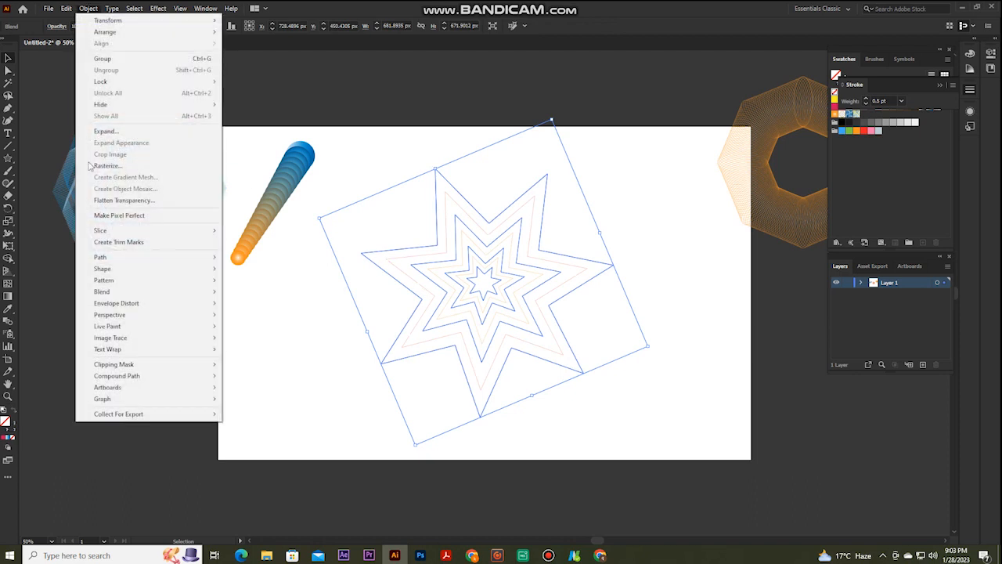
mouse_move(124, 291)
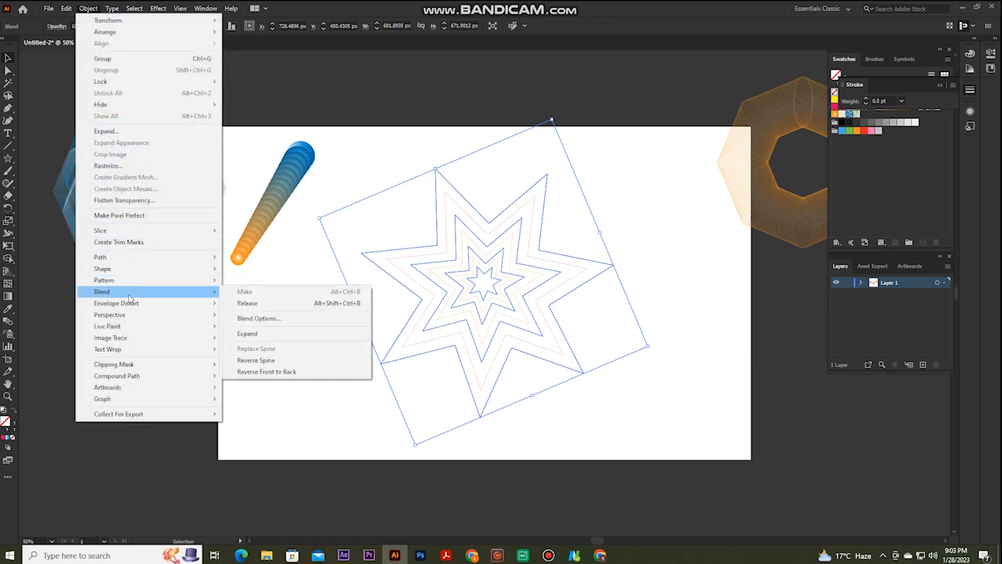
left_click(262, 318)
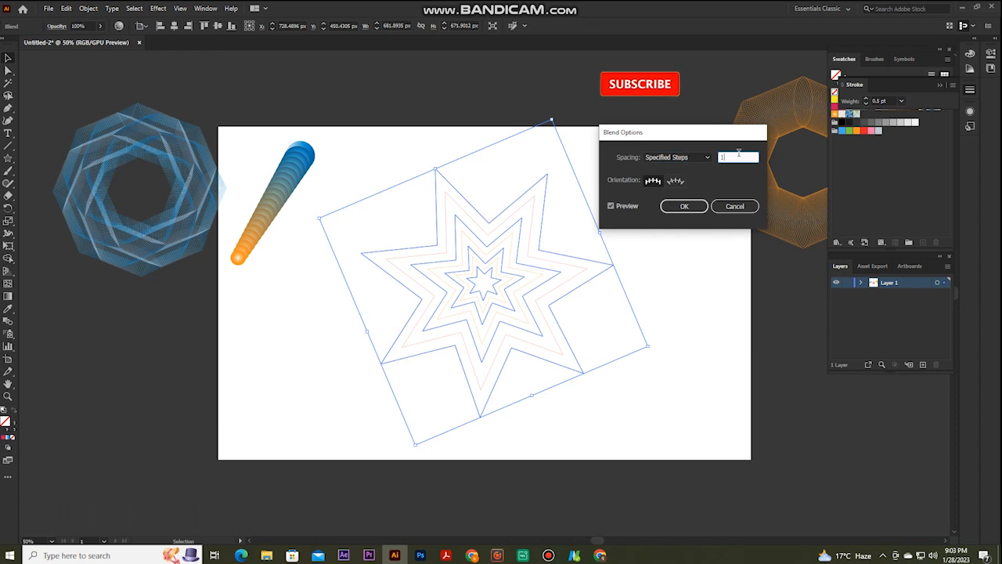
scroll(739, 156, "up", 14)
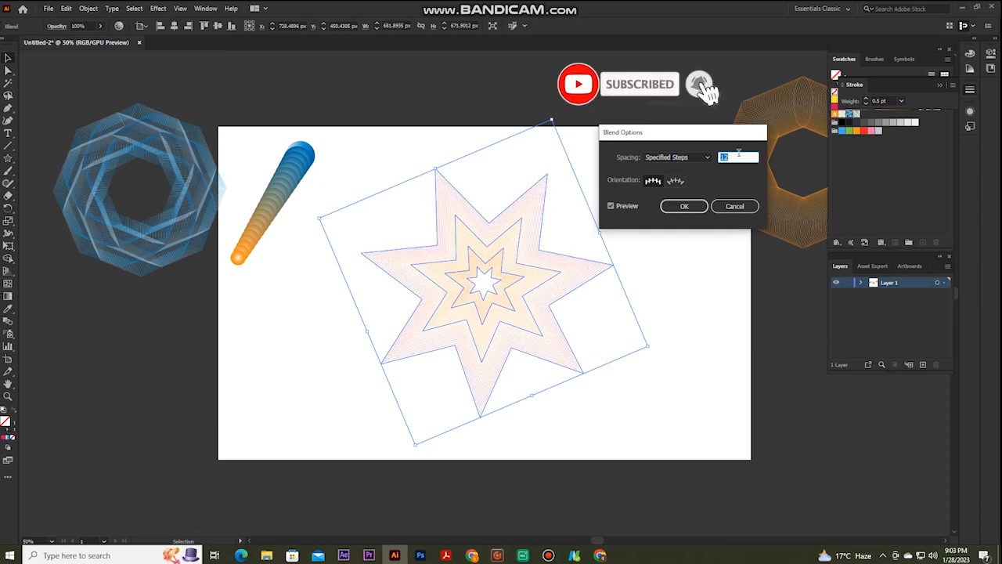
scroll(738, 153, "up", 1)
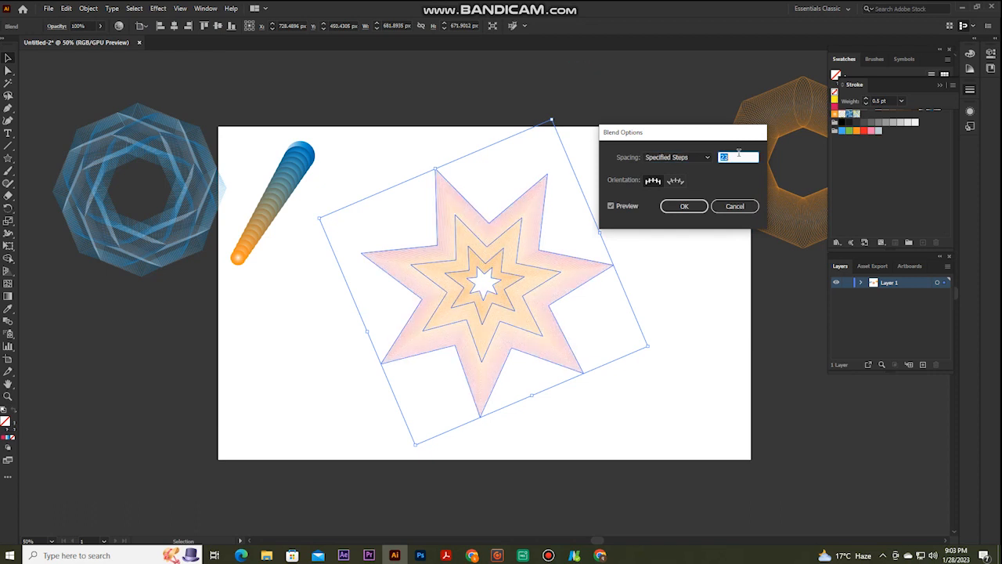